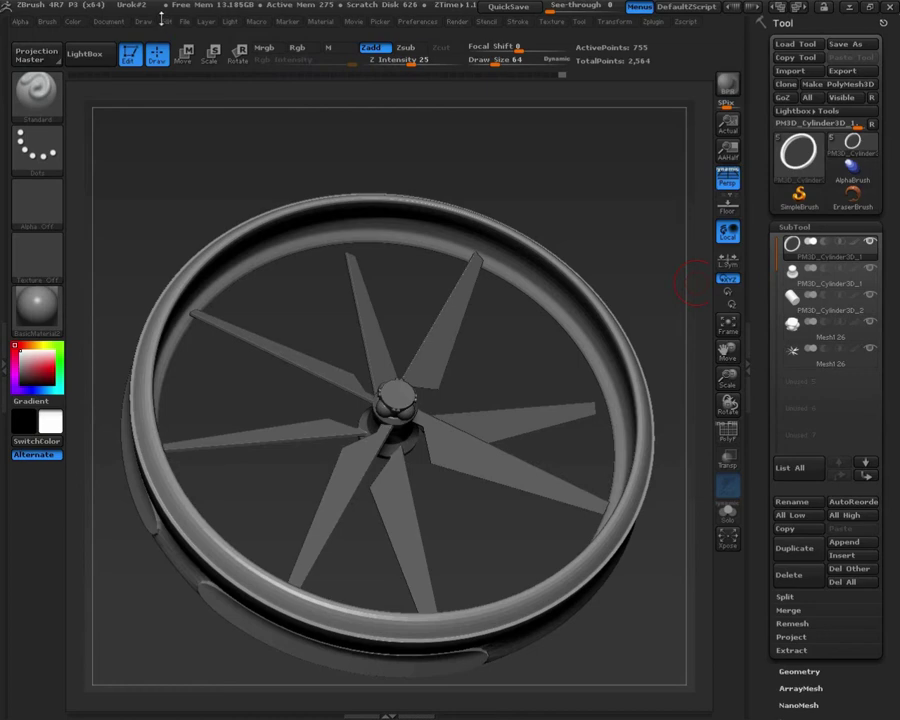
Open the Edit menu to reveal the Undo, Redo and UndoCounter controls.
left_click(166, 21)
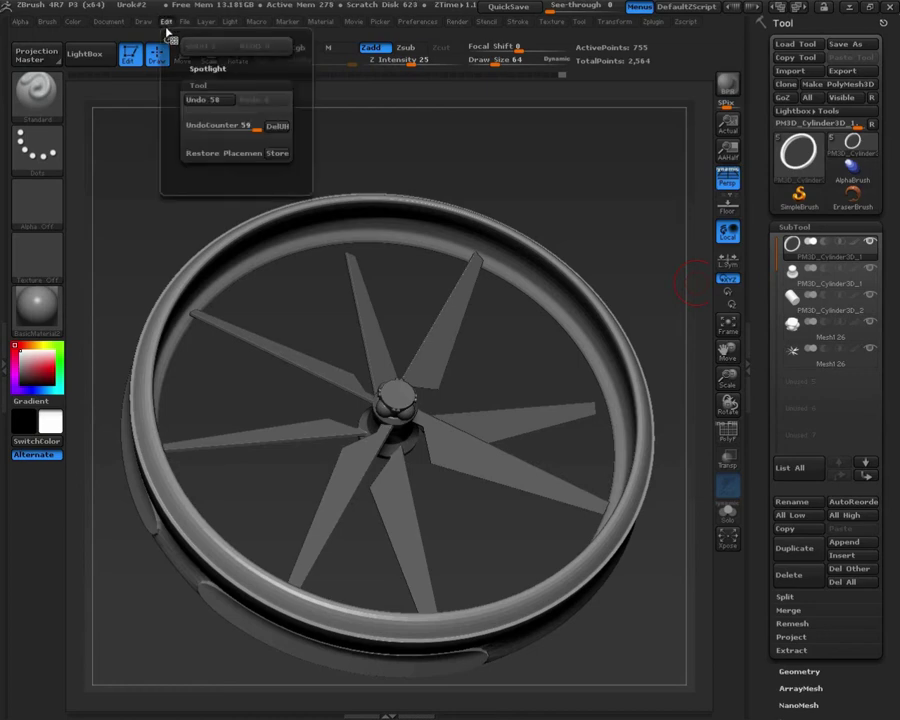
Dock the Edit palette in the right tray and undo three edits to the wheel.
left_click_drag(166, 38, 815, 78)
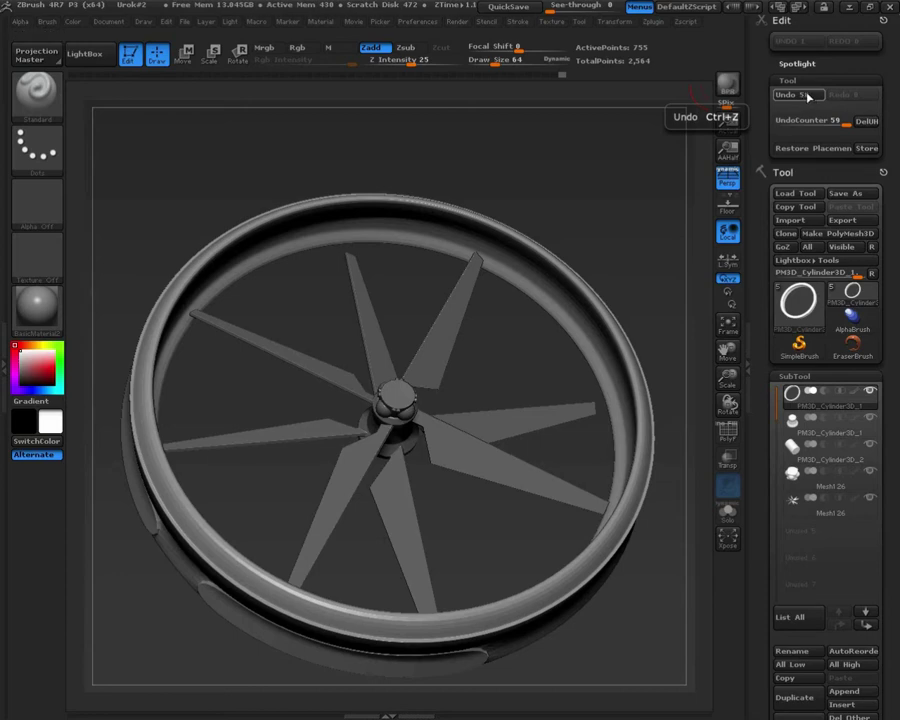
left_click(811, 96)
left_click(811, 96)
left_click(811, 96)
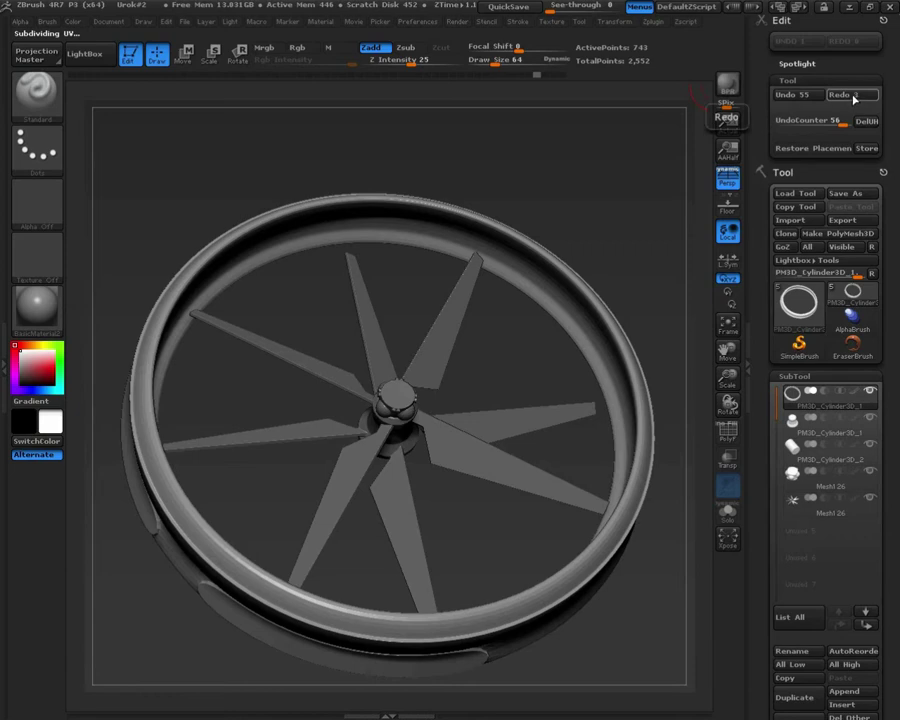
Redo the three edits until the wheel is back at its latest state.
left_click(855, 97)
left_click(855, 97)
left_click(855, 97)
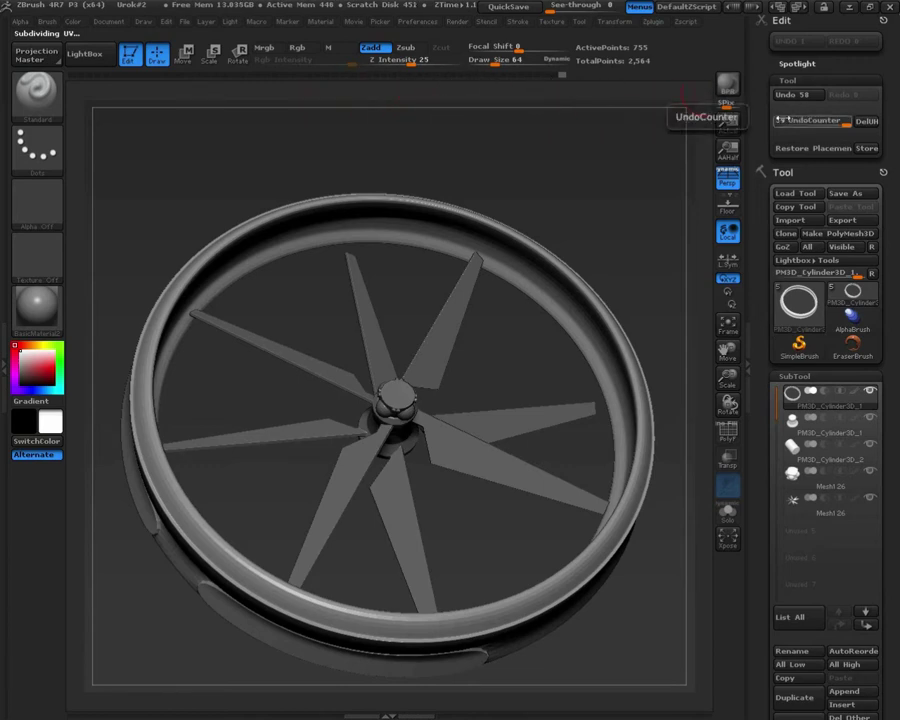
left_click(781, 120)
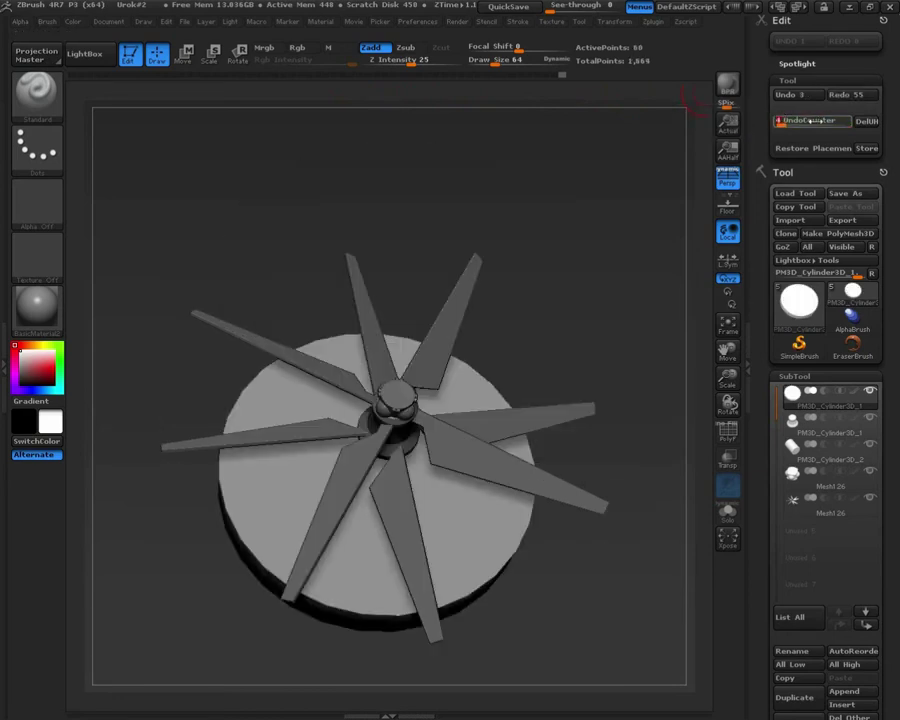
left_click_drag(781, 121, 808, 121)
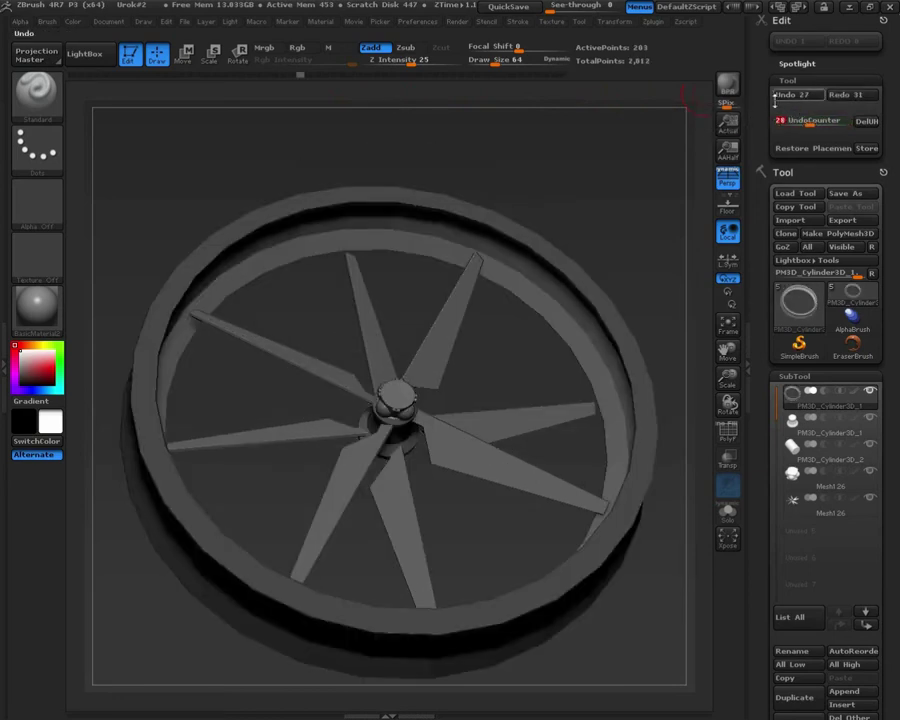
left_click_drag(808, 121, 836, 121)
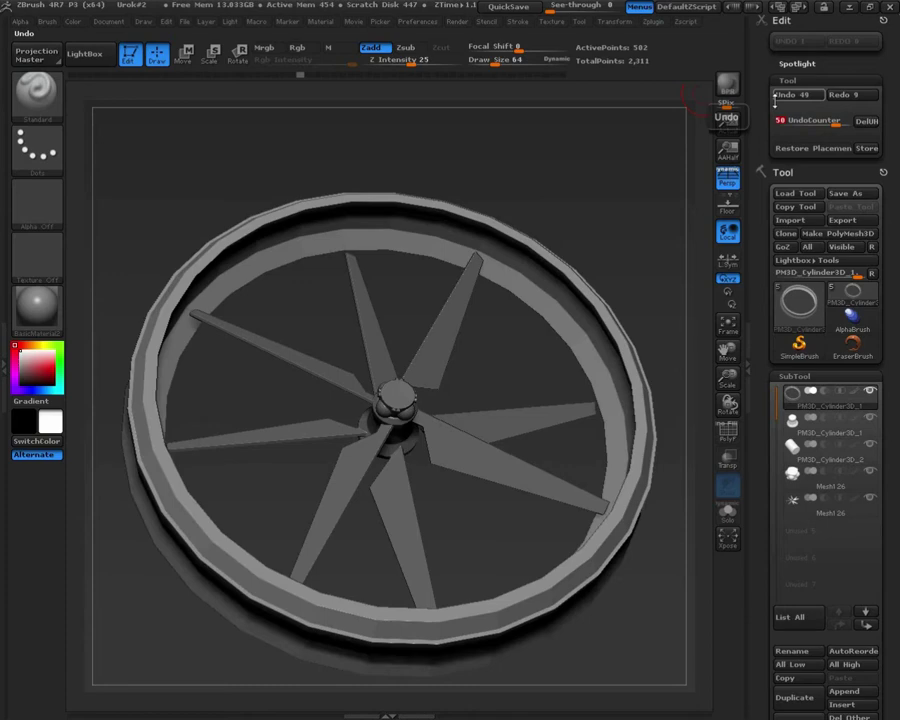
left_click(848, 121)
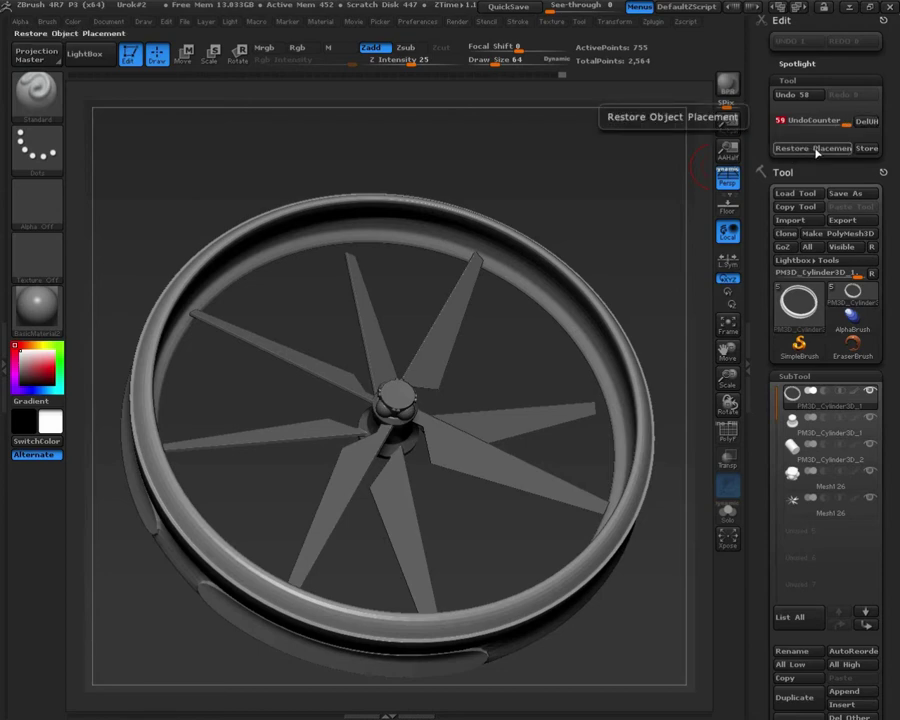
Enable Restore Placement and orbit the wheel through several views, starting from the front.
left_click(815, 148)
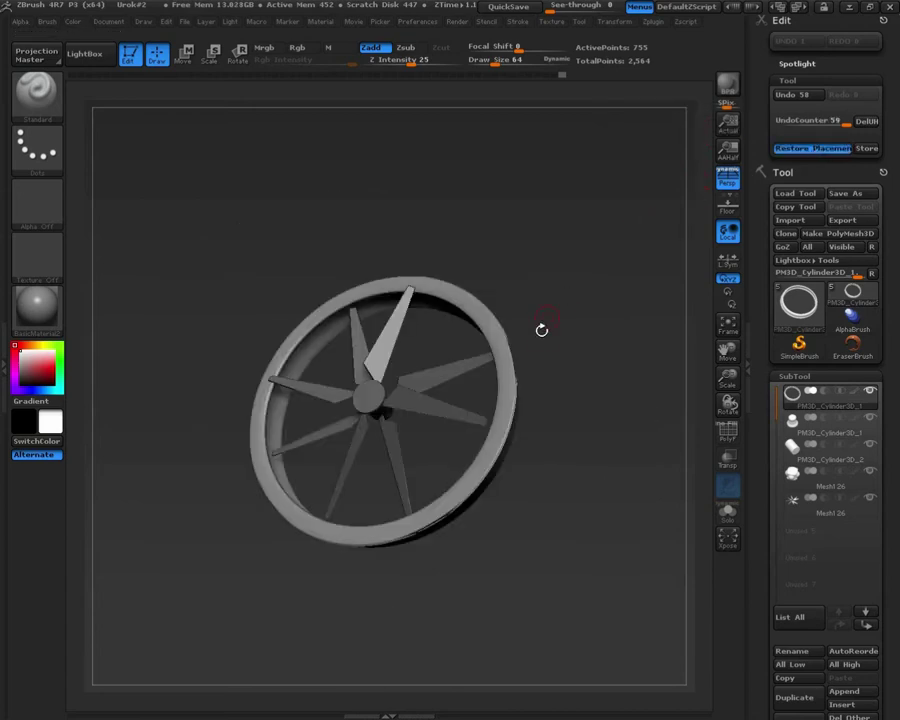
mouse_move(540, 298)
left_mouse_down()
mouse_move(553, 361)
mouse_move(591, 277)
mouse_move(603, 321)
mouse_move(589, 305)
mouse_move(595, 356)
mouse_move(597, 338)
mouse_move(575, 344)
mouse_move(607, 321)
mouse_move(546, 348)
mouse_move(556, 259)
left_mouse_up()
left_click_drag(510, 318, 508, 174)
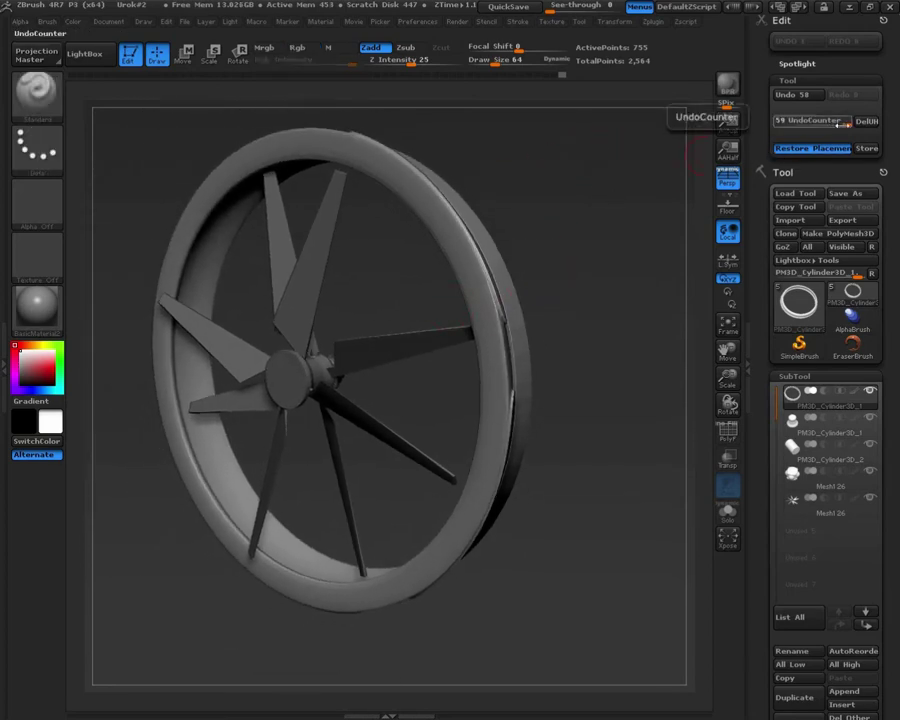
Scrub the UndoCounter slider back and forth through earlier camera placements of the wheel.
left_click_drag(848, 115, 830, 122)
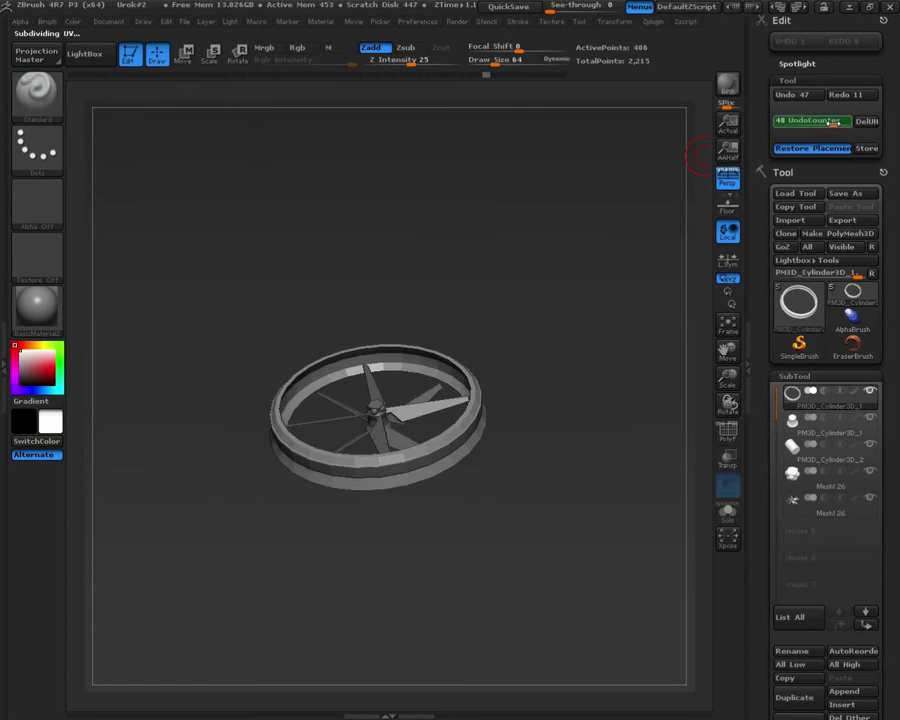
left_click_drag(831, 122, 832, 122)
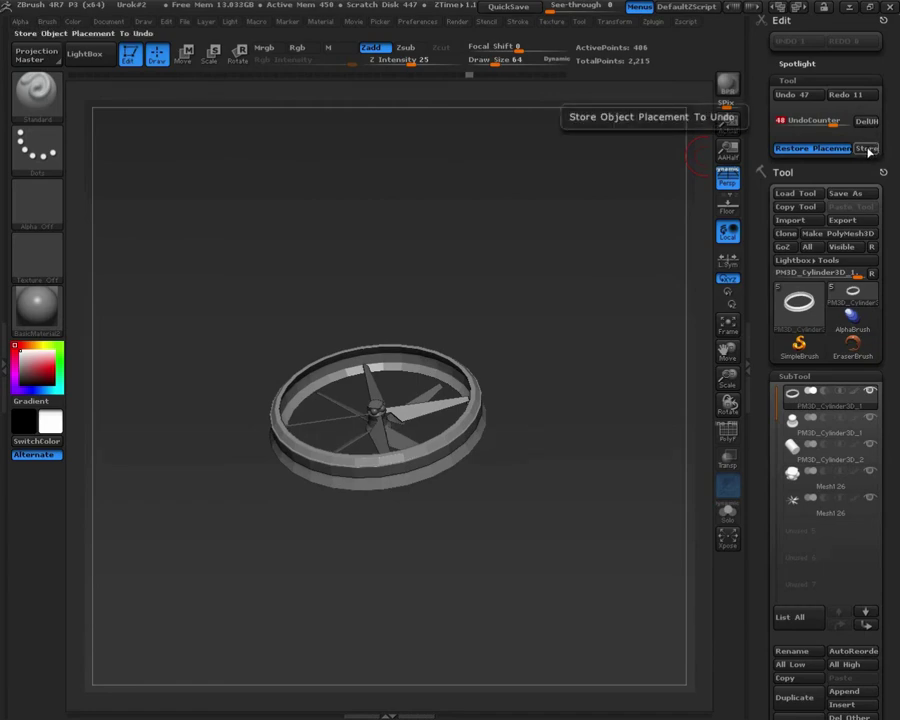
mouse_move(536, 277)
left_mouse_down()
mouse_move(529, 333)
mouse_move(530, 300)
left_mouse_up()
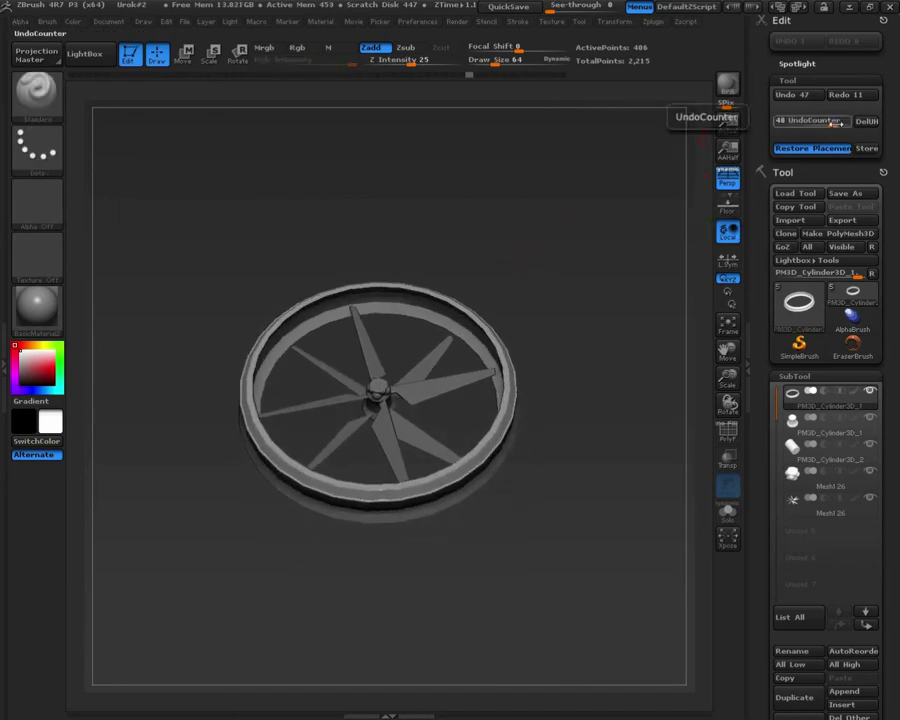
left_click_drag(842, 122, 824, 122)
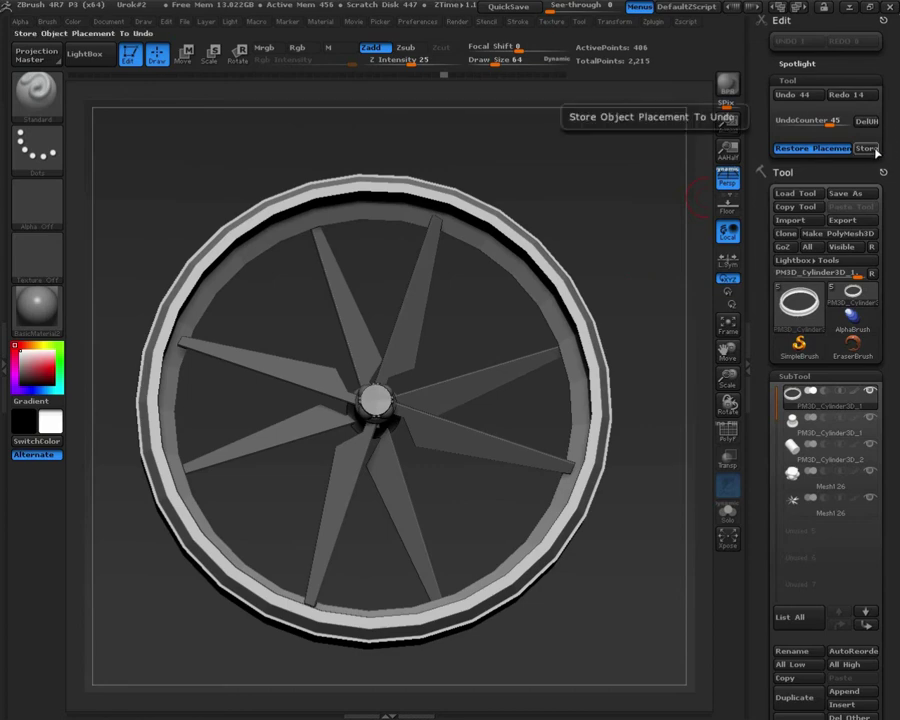
Alternate Redo and Undo to compare the front-facing and tilted placements.
left_click(856, 94)
left_click(799, 96)
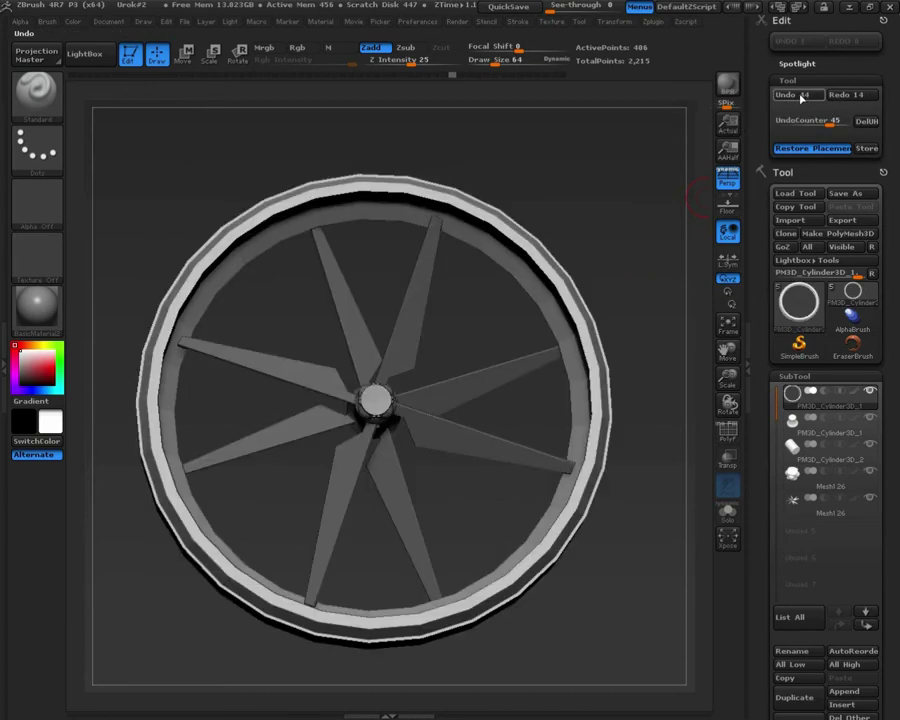
left_click(866, 94)
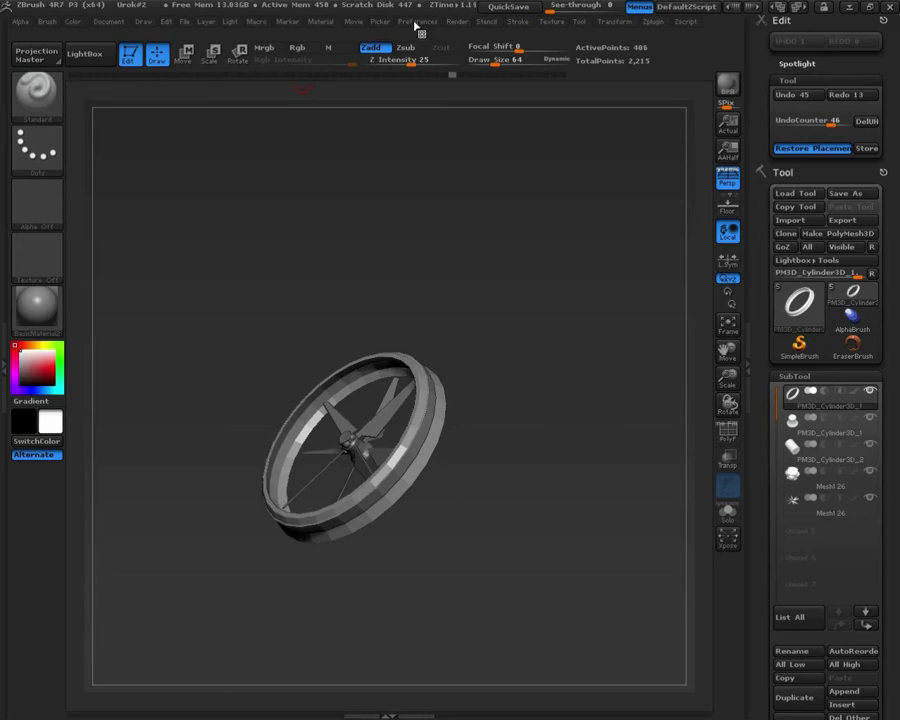
left_click(417, 22)
Dock Preferences in the right tray, expand Undo History, then undo and redo one edit.
left_click(403, 38)
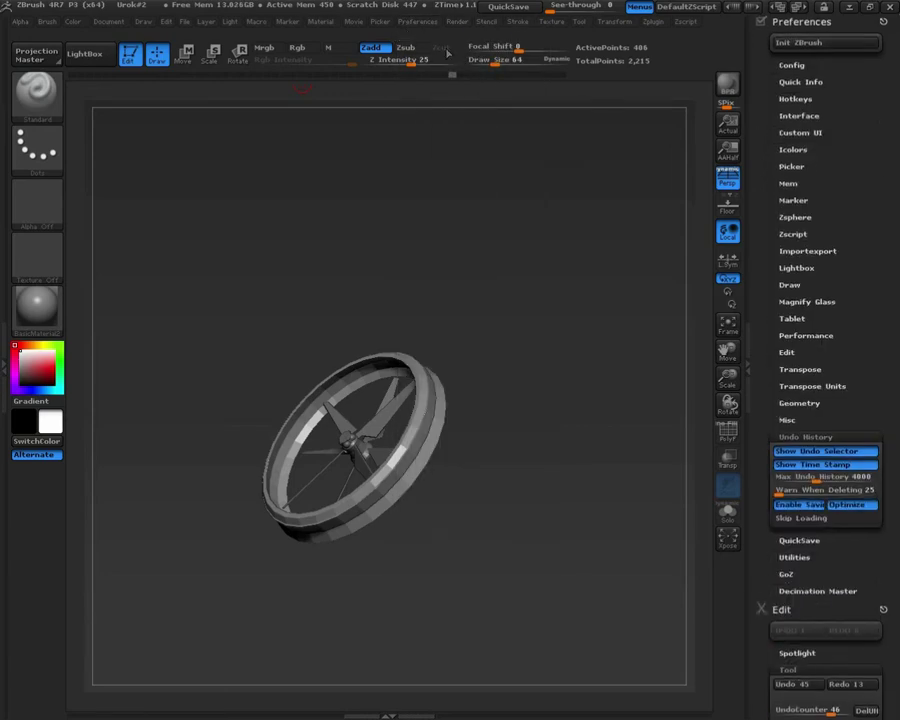
left_click(807, 437)
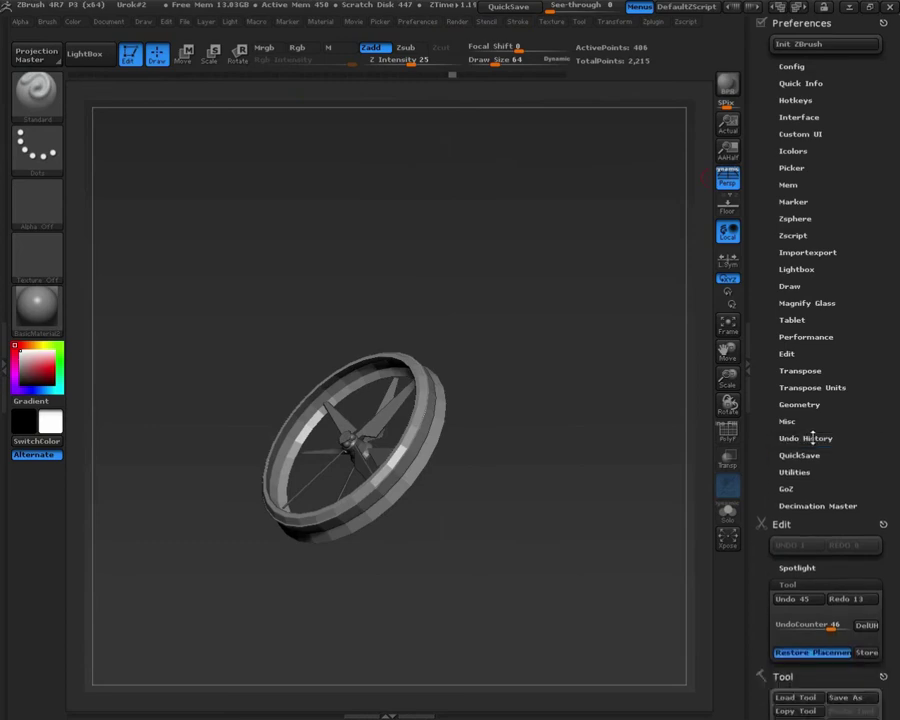
left_click(813, 438)
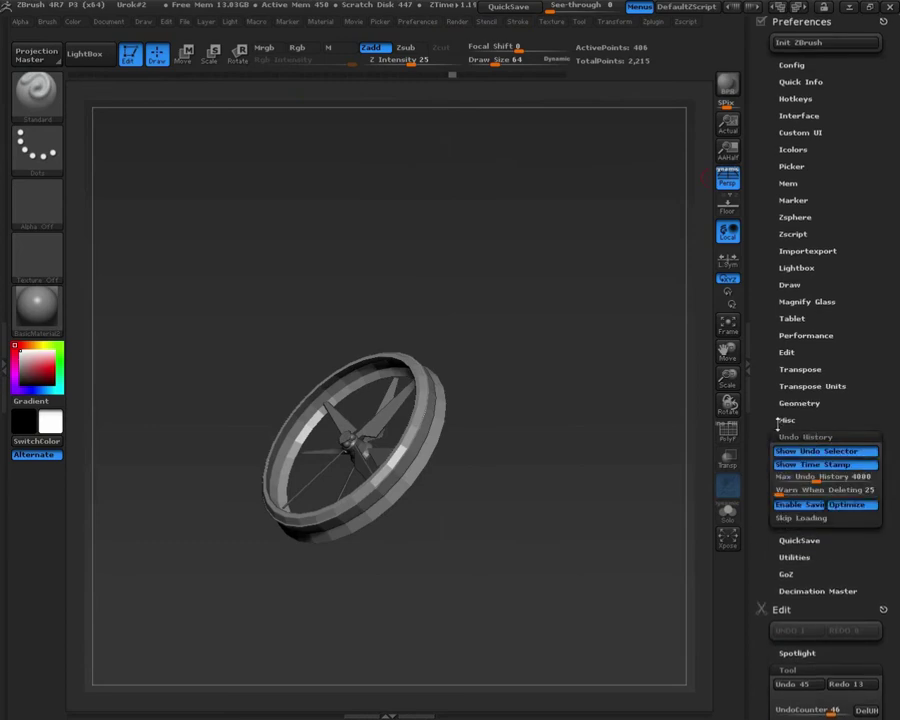
scroll(815, 400, "down", 5)
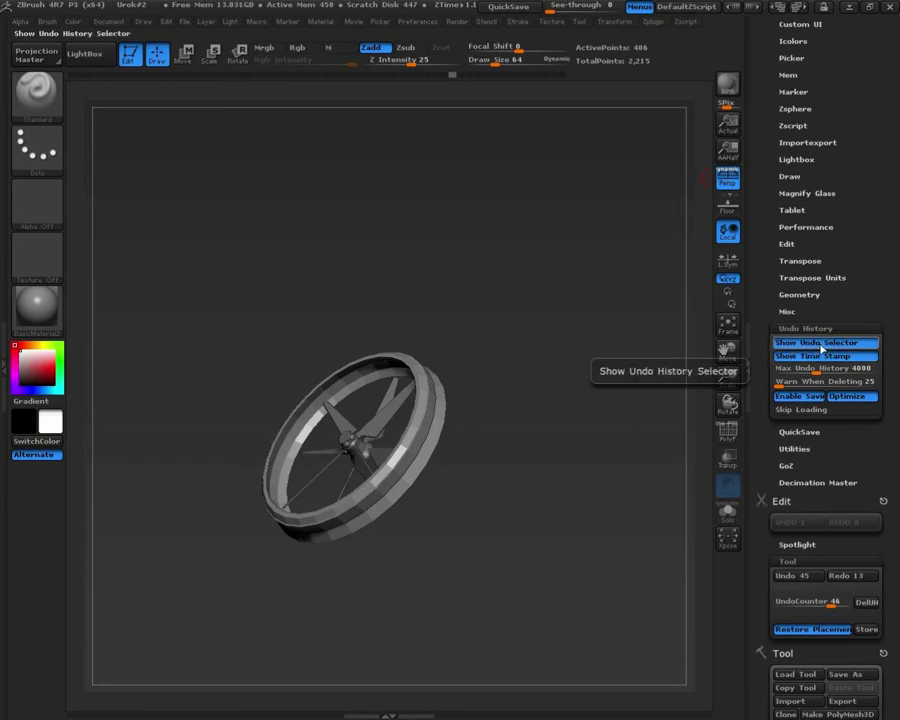
key("ctrl+z")
key("ctrl+shift+z")
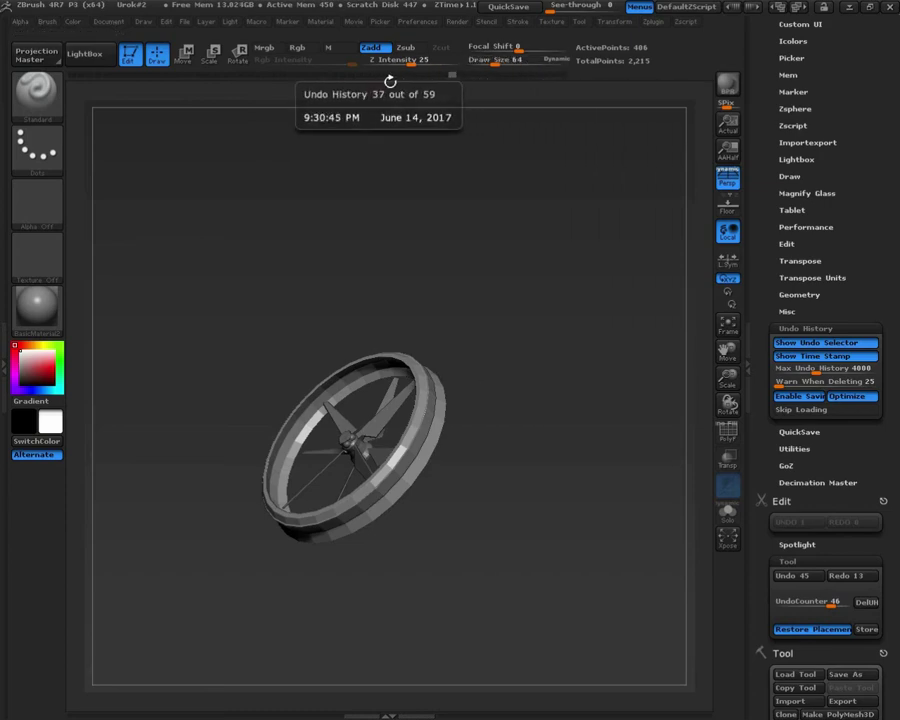
Toggle Show Time Stamp off and back on, then raise Max Undo History to 10000.
left_click(790, 356)
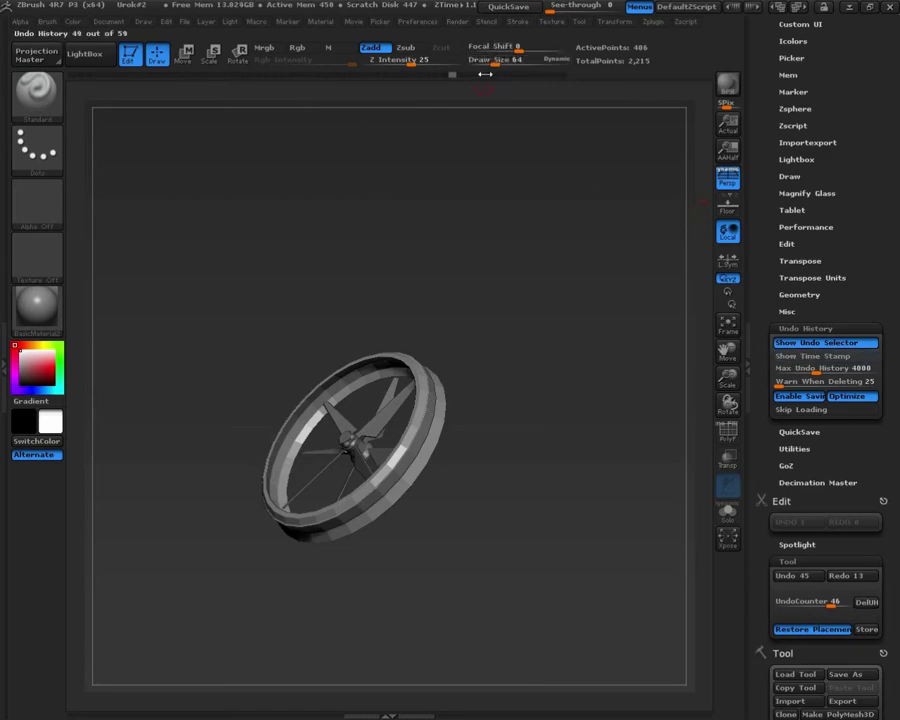
left_click(276, 78)
left_click(780, 356)
left_click_drag(767, 402, 767, 373)
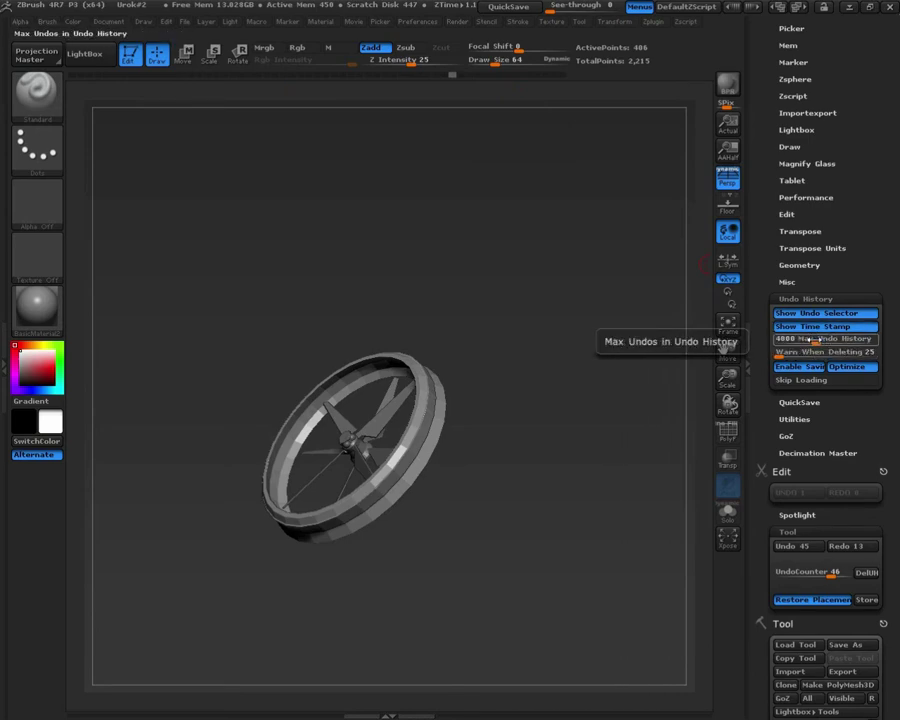
left_click_drag(783, 340, 882, 339)
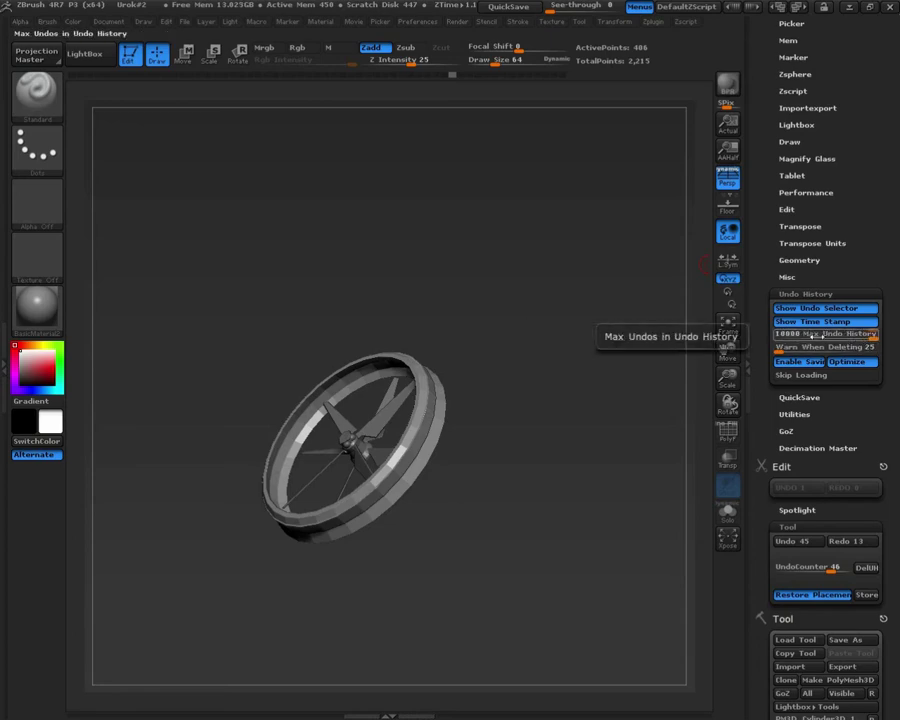
Enter 10000 for Max Undo History and rewind the timeline to an early partial-rim stage.
left_click(813, 333)
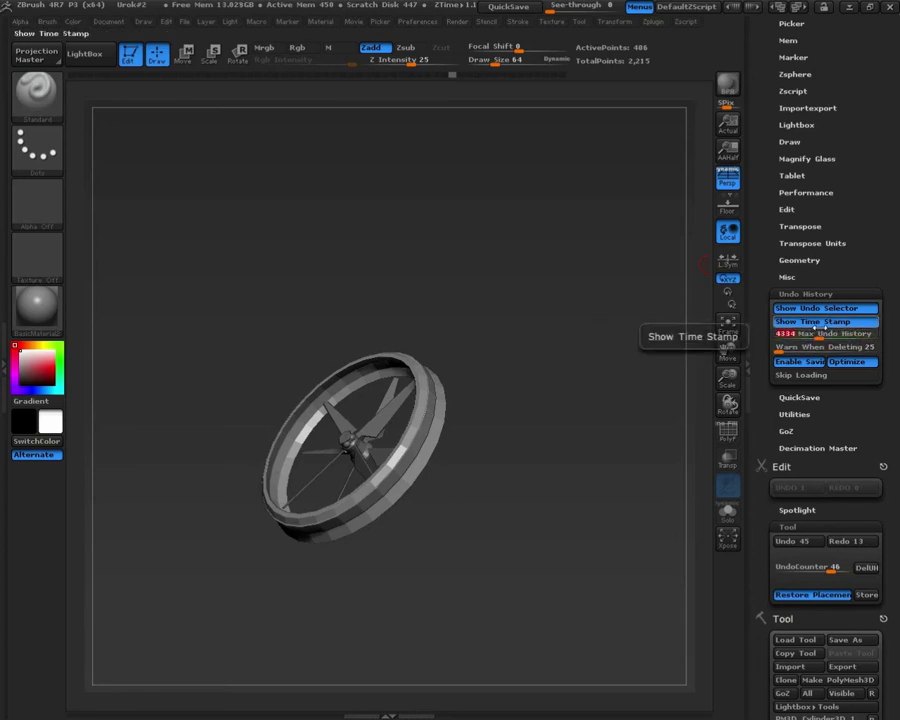
type("0")
type("10000")
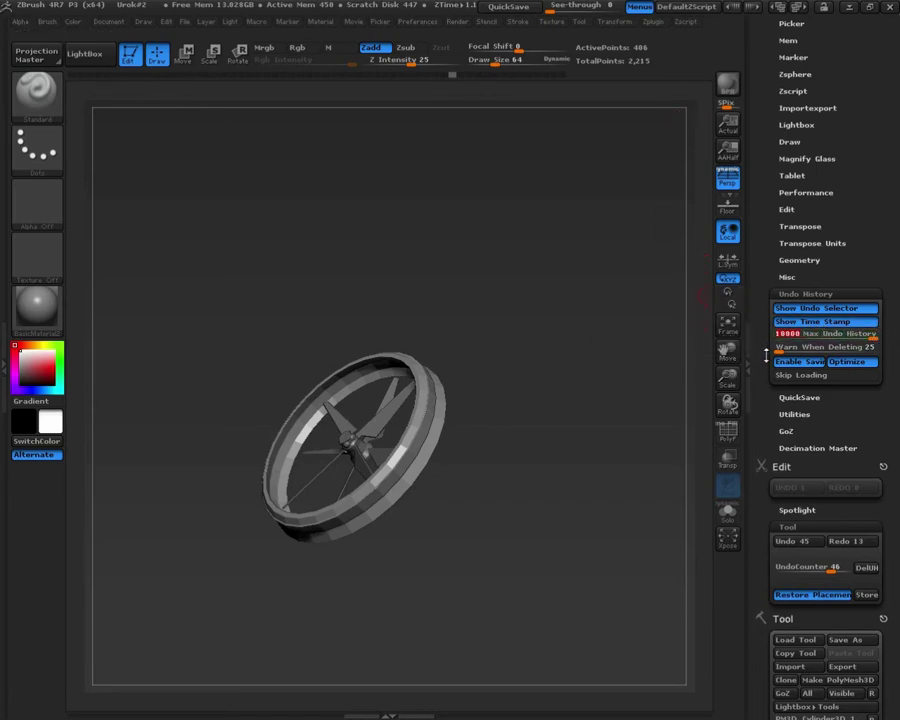
left_click_drag(766, 355, 766, 336)
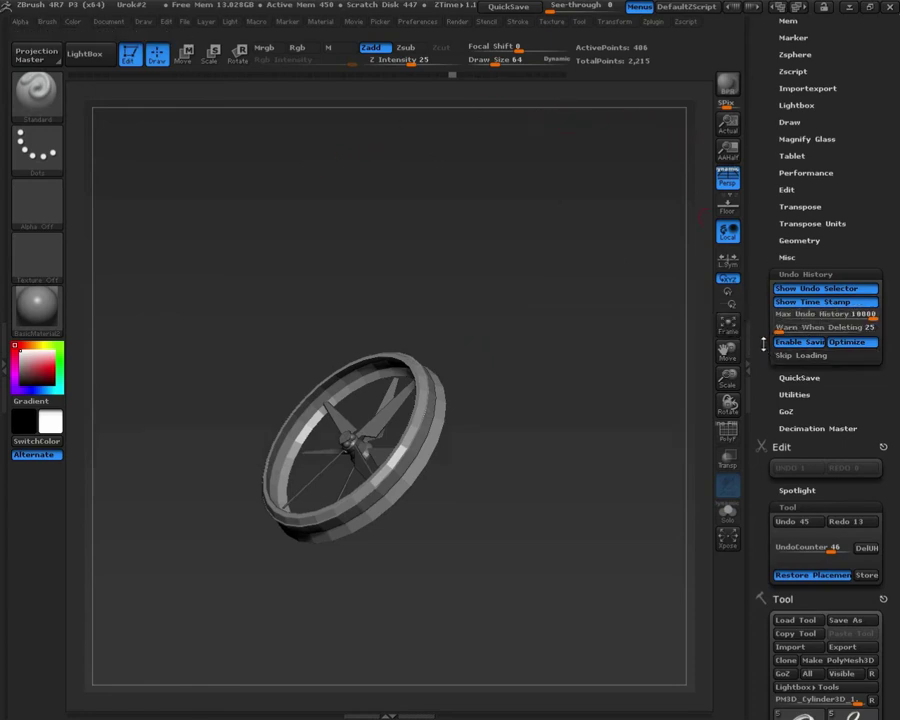
left_click_drag(768, 342, 768, 325)
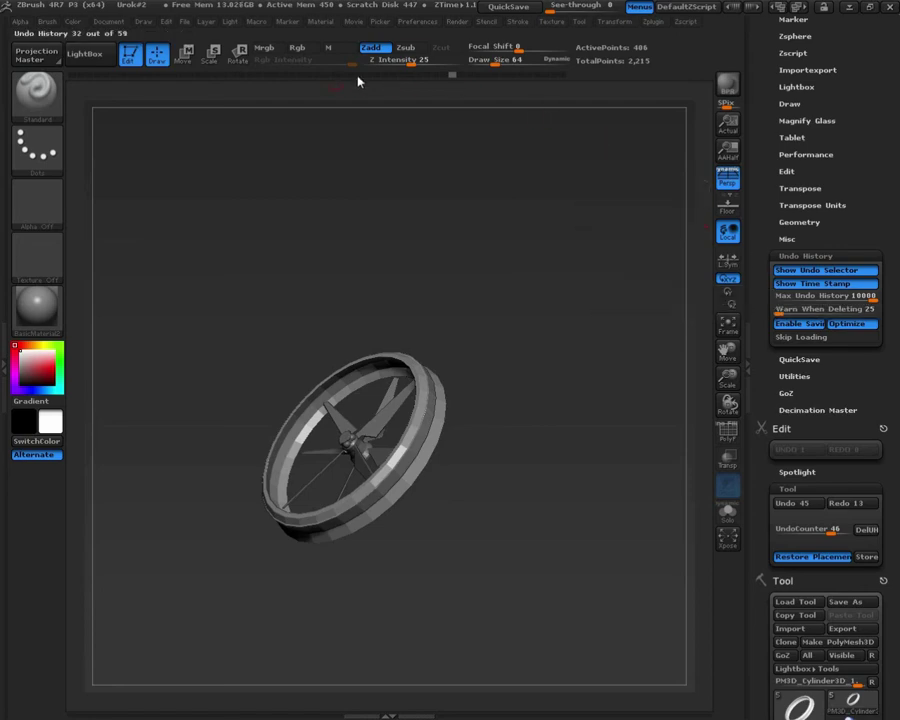
mouse_move(420, 75)
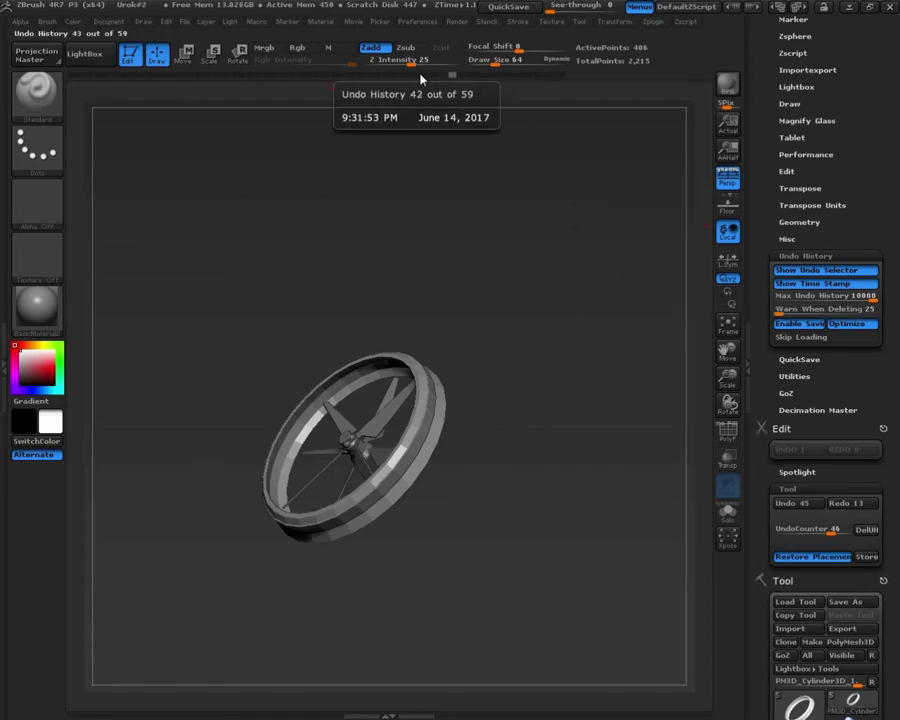
left_click_drag(445, 76, 265, 80)
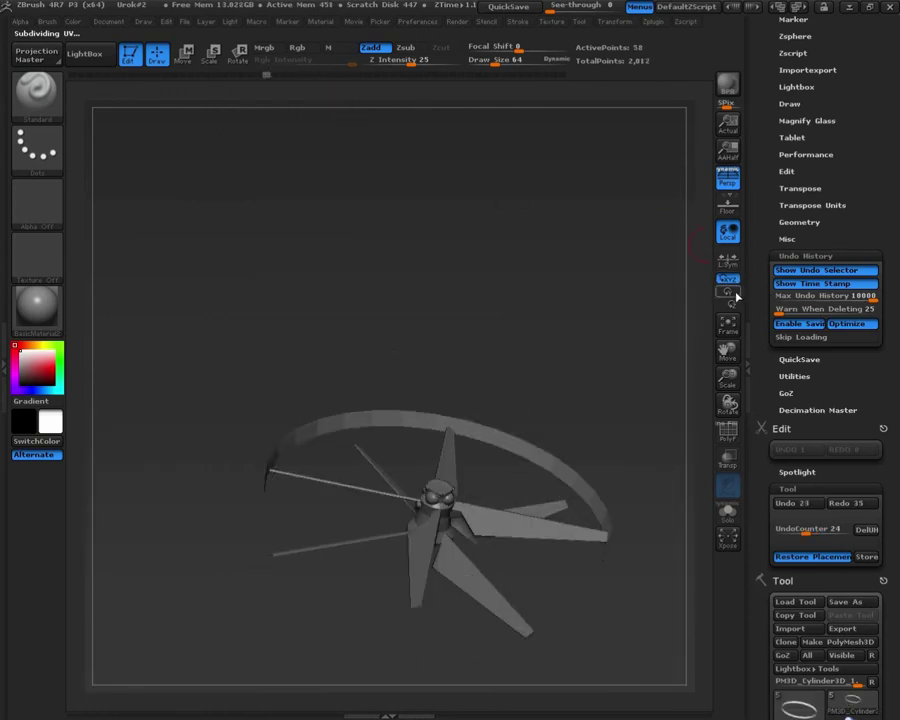
Set Draw Size to 222, cancel discarding 36 undo entries, and scrub history forward.
mouse_move(493, 347)
left_mouse_down()
mouse_move(468, 288)
mouse_move(500, 305)
left_mouse_up()
key("s")
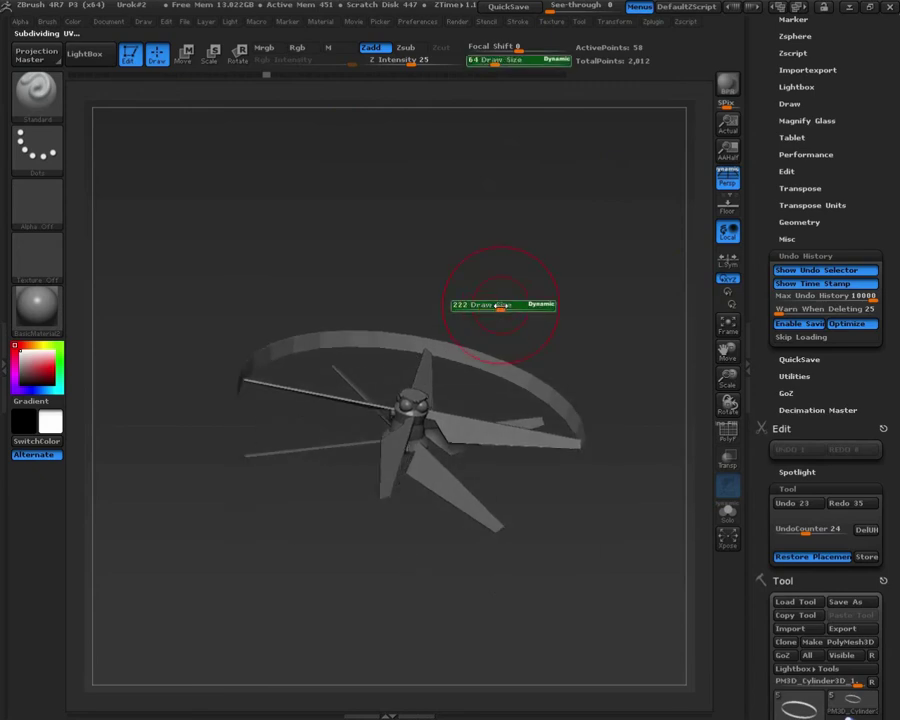
left_click(466, 362)
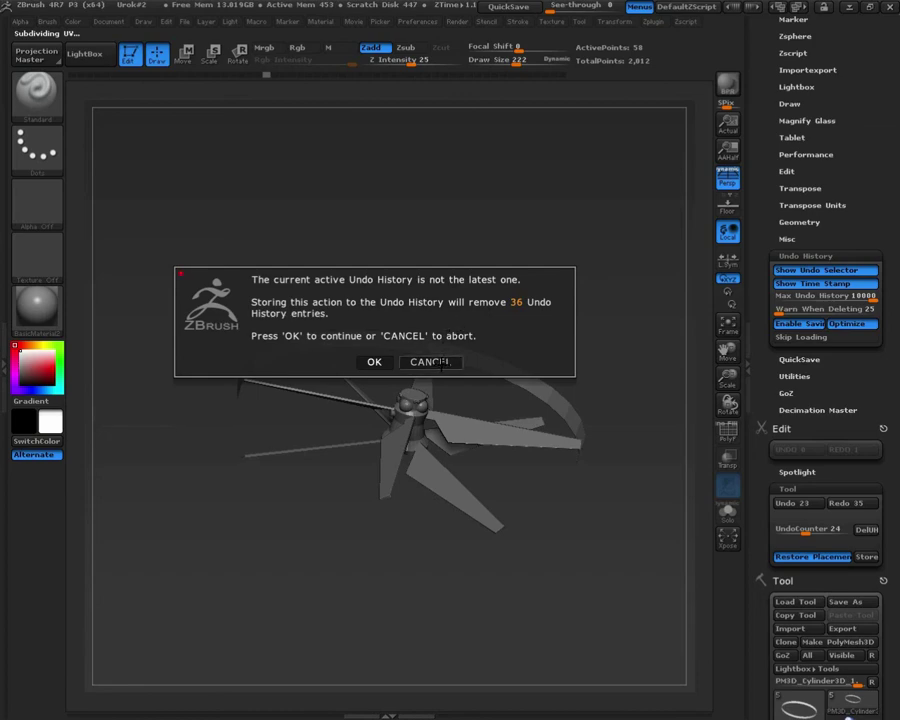
left_click(443, 364)
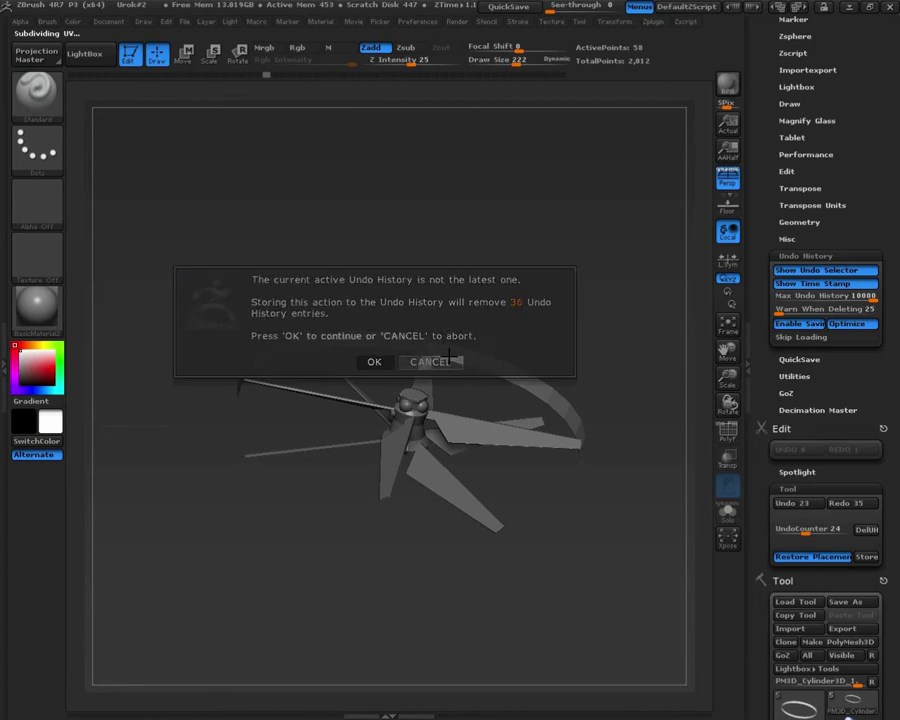
left_click_drag(548, 74, 562, 74)
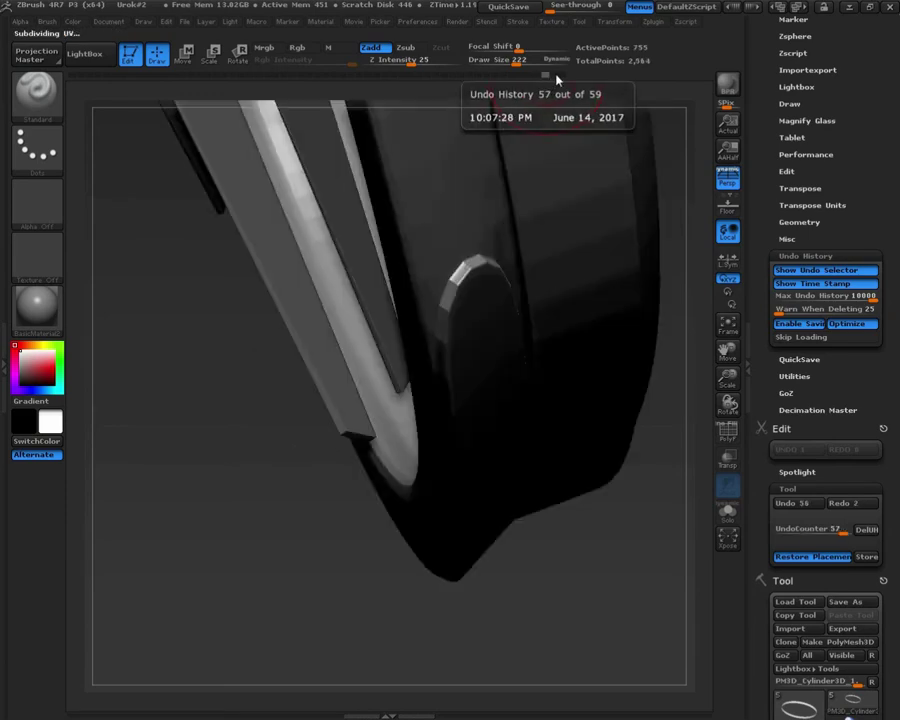
Rotate the complete wheel around to a frontal view.
left_click_drag(578, 339, 542, 334)
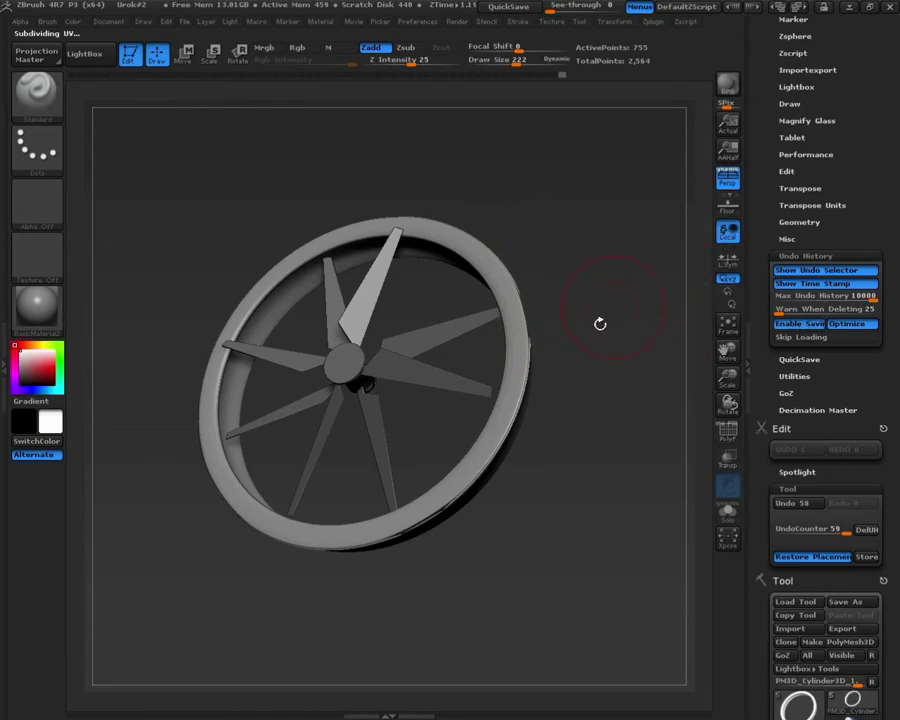
mouse_move(568, 324)
left_mouse_down()
mouse_move(604, 319)
mouse_move(621, 392)
mouse_move(613, 362)
mouse_move(575, 356)
left_mouse_up()
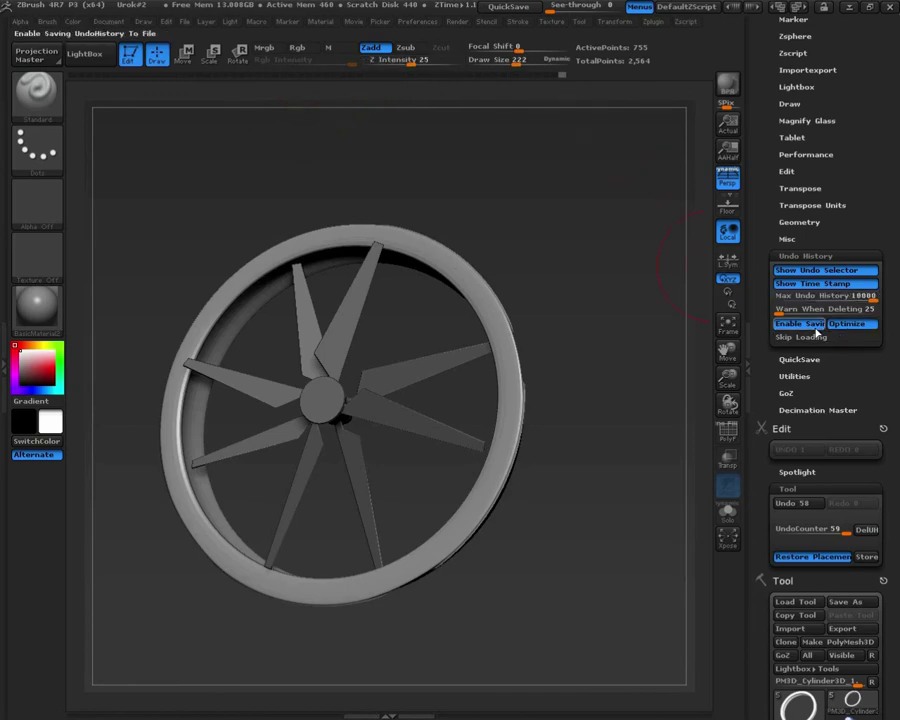
Turn on Skip Loading in the Undo History preferences while orbiting the complete wheel.
mouse_move(597, 338)
left_mouse_down()
mouse_move(611, 310)
mouse_move(573, 312)
mouse_move(595, 287)
mouse_move(663, 321)
mouse_move(616, 305)
mouse_move(613, 341)
mouse_move(578, 357)
mouse_move(621, 372)
mouse_move(533, 303)
mouse_move(622, 360)
mouse_move(598, 357)
mouse_move(582, 291)
mouse_move(738, 318)
left_mouse_up()
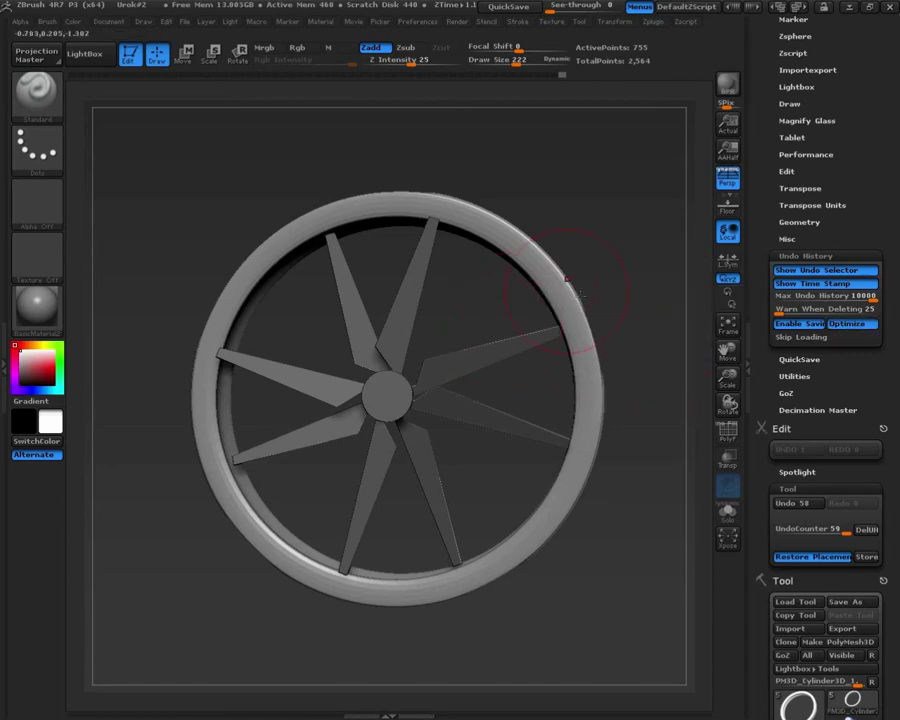
left_click_drag(451, 216, 450, 180)
left_click_drag(641, 262, 660, 232)
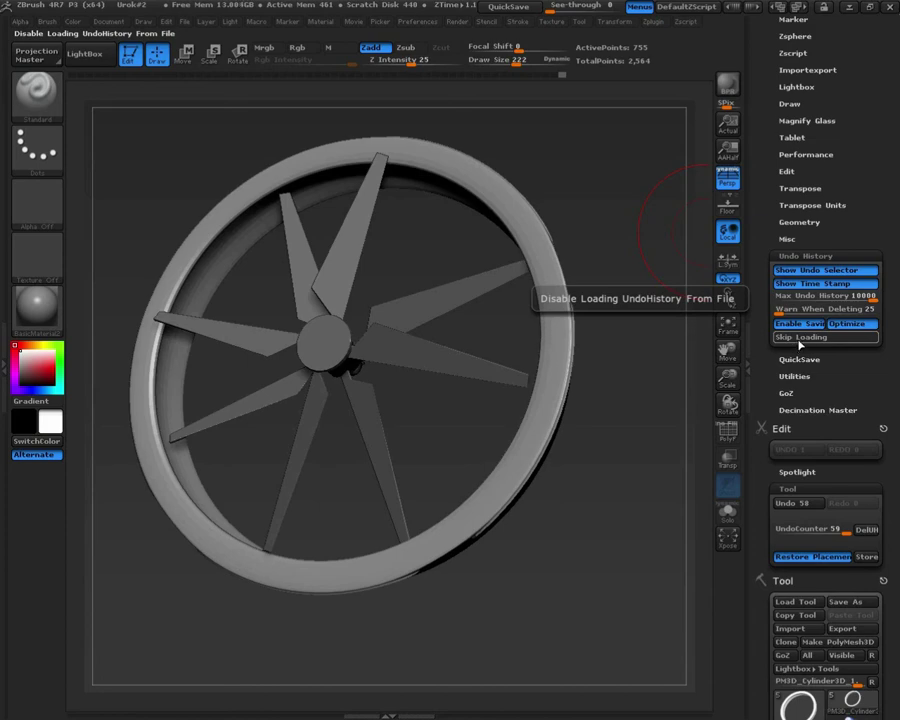
left_click(800, 339)
mouse_move(644, 354)
left_mouse_down()
mouse_move(645, 400)
mouse_move(638, 322)
mouse_move(632, 360)
mouse_move(632, 344)
mouse_move(662, 308)
mouse_move(646, 325)
mouse_move(652, 348)
mouse_move(581, 289)
mouse_move(623, 279)
mouse_move(603, 327)
mouse_move(581, 307)
mouse_move(604, 270)
mouse_move(624, 262)
left_mouse_up()
scroll(747, 185, "down", 3)
Scroll the tray to the SubTool palette and scrub the undo timeline back to the complete wheel.
scroll(747, 185, "down", 3)
scroll(747, 185, "up", 6)
scroll(747, 185, "down", 6)
scroll(747, 185, "down", 5)
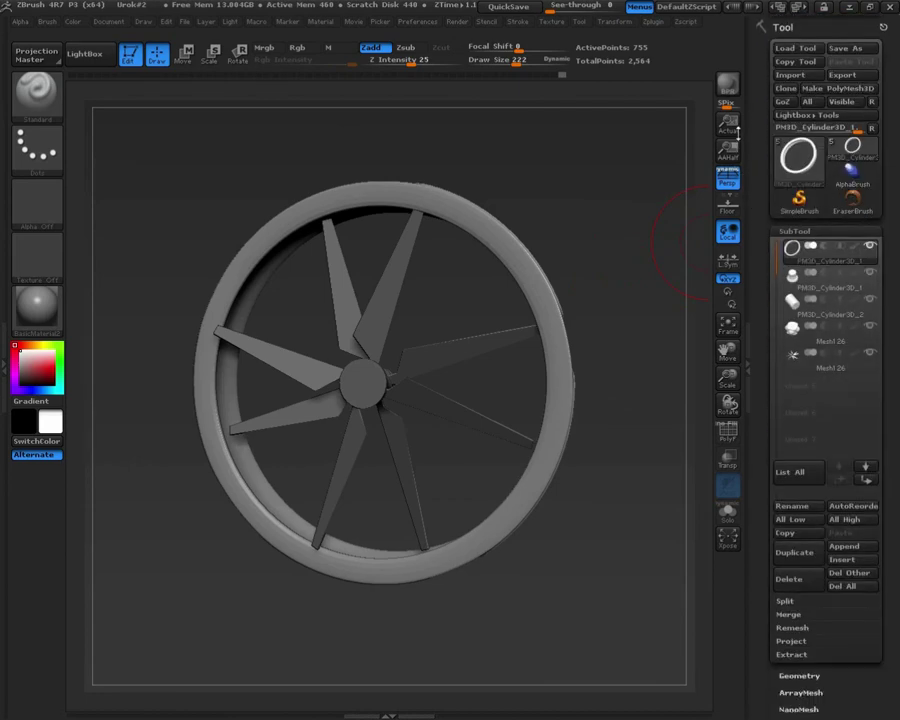
scroll(774, 230, "down", 1)
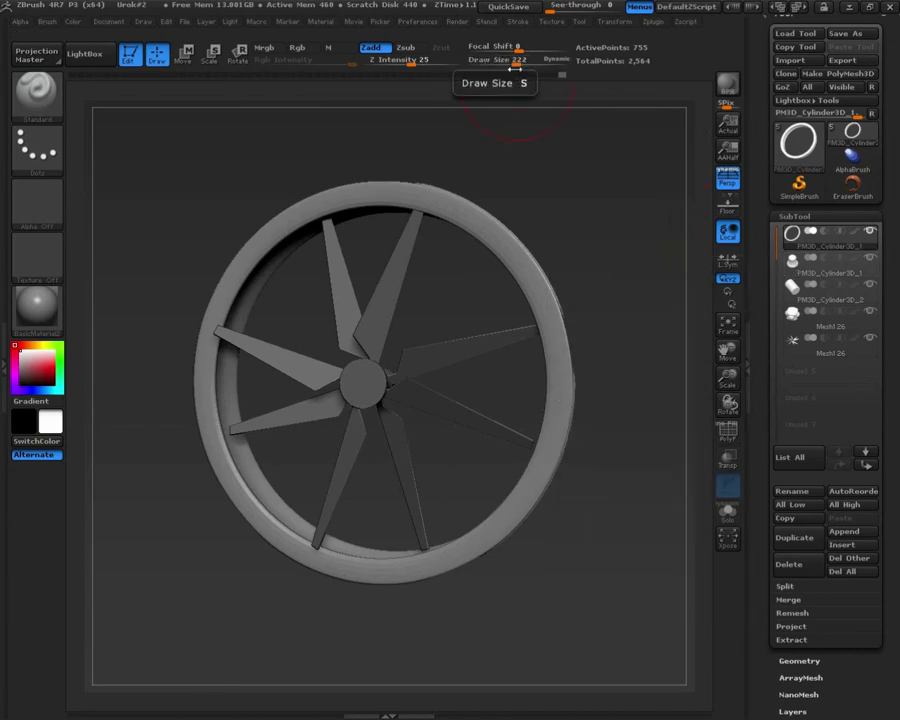
left_click_drag(556, 73, 551, 77)
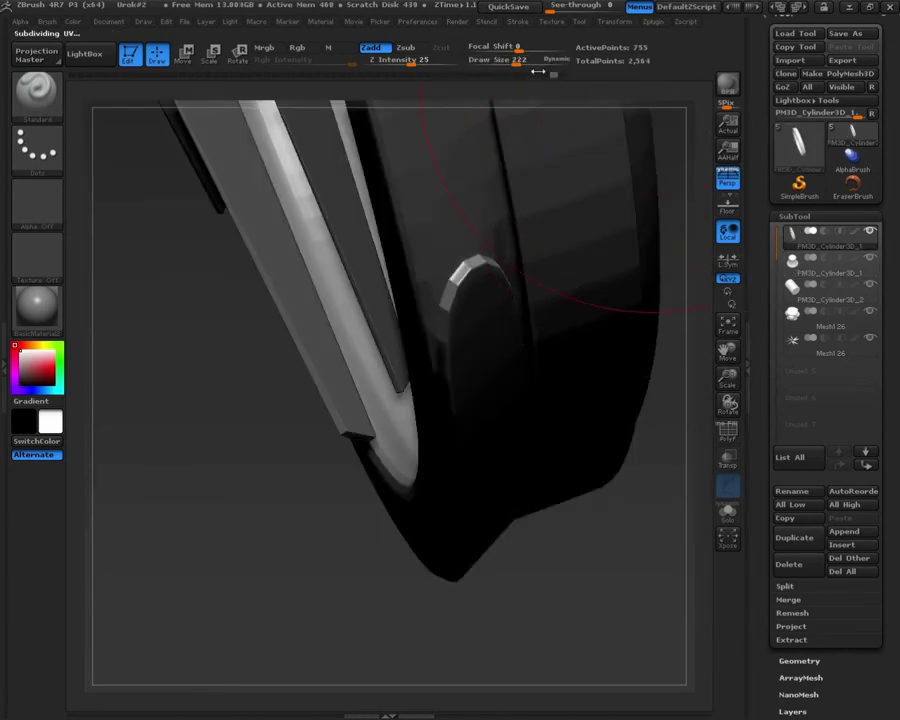
left_click_drag(553, 75, 599, 76)
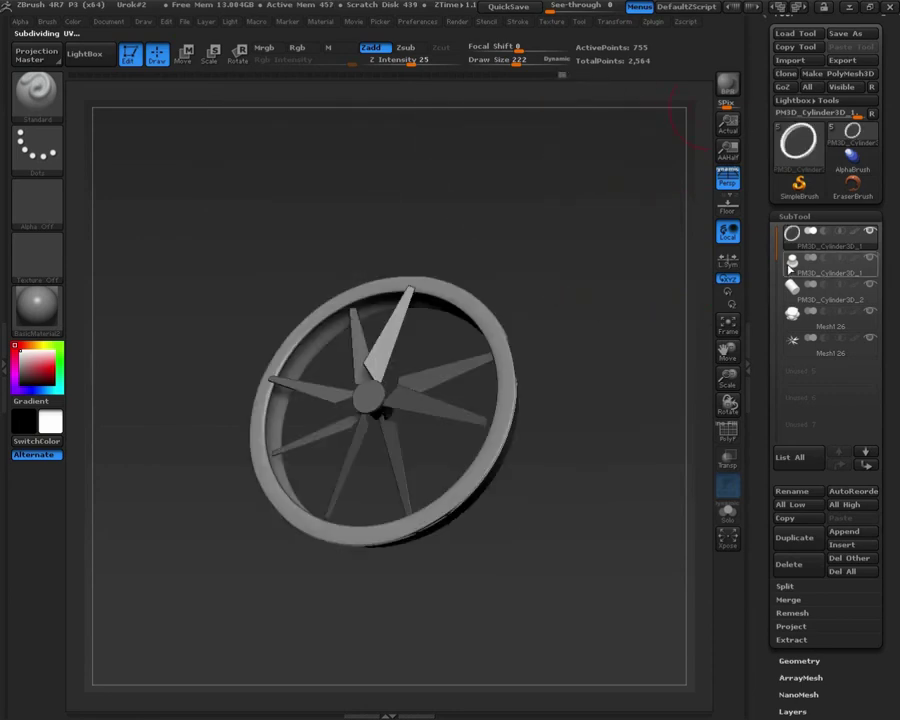
Select the PM3D_Cylinder3D_1 SubTool, then the ring SubTool, tilting the wheel between.
left_click(791, 275)
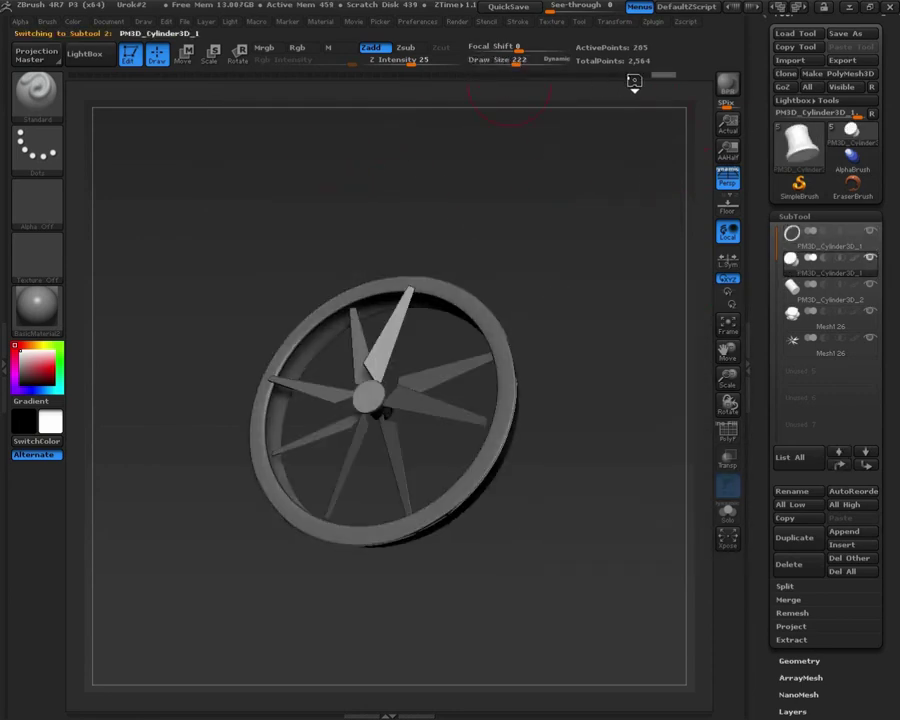
mouse_move(380, 392)
left_mouse_down()
mouse_move(650, 160)
mouse_move(643, 455)
mouse_move(556, 362)
mouse_move(421, 371)
left_mouse_up()
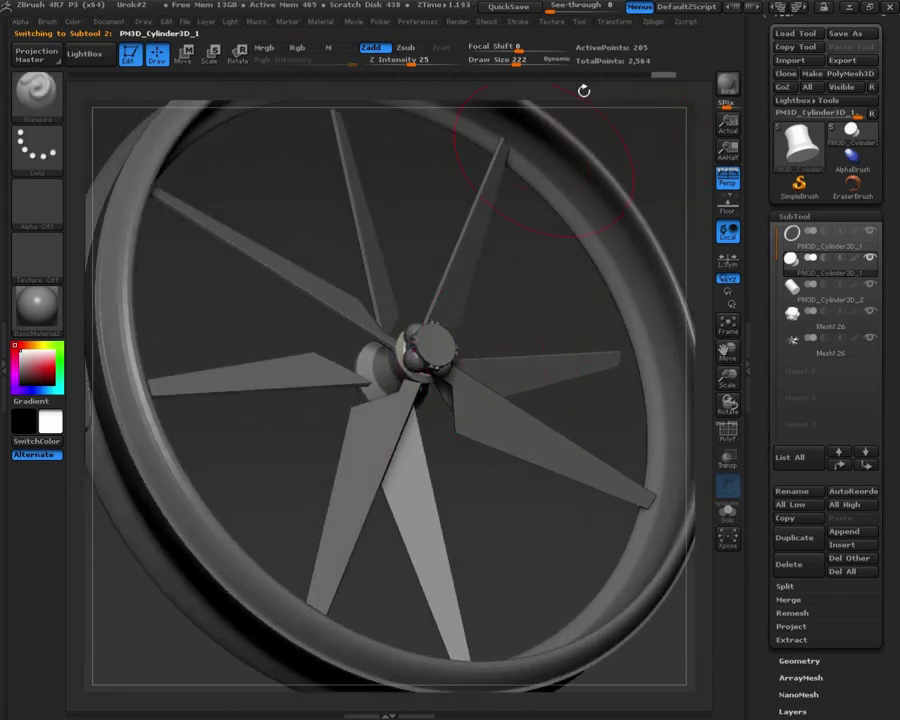
mouse_move(602, 82)
left_mouse_down()
mouse_move(580, 82)
mouse_move(496, 141)
mouse_move(456, 92)
mouse_move(403, 102)
mouse_move(656, 76)
left_mouse_up()
left_click(793, 237)
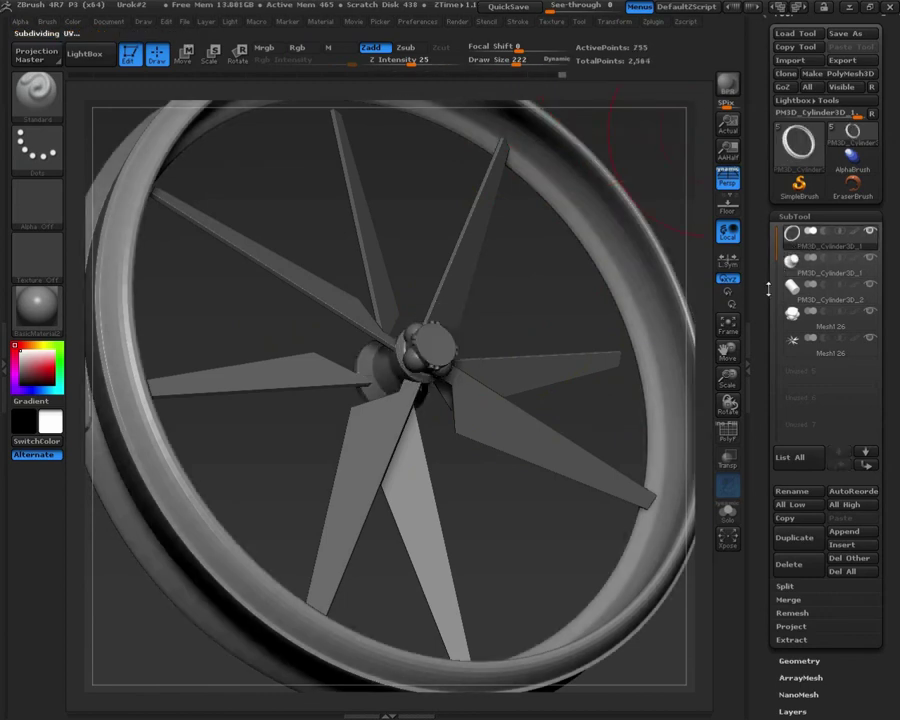
scroll(780, 300, "down", 5)
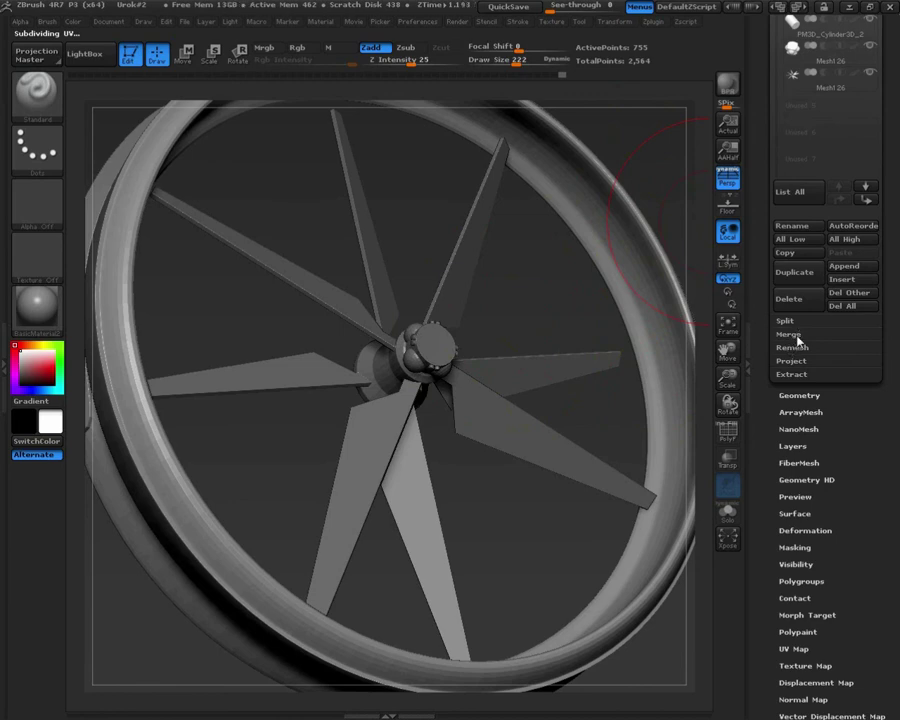
Merge PM3D_Cylinder3D_1 down into the SubTool below, leaving four SubTools with the merged one at 968 points.
left_click(795, 335)
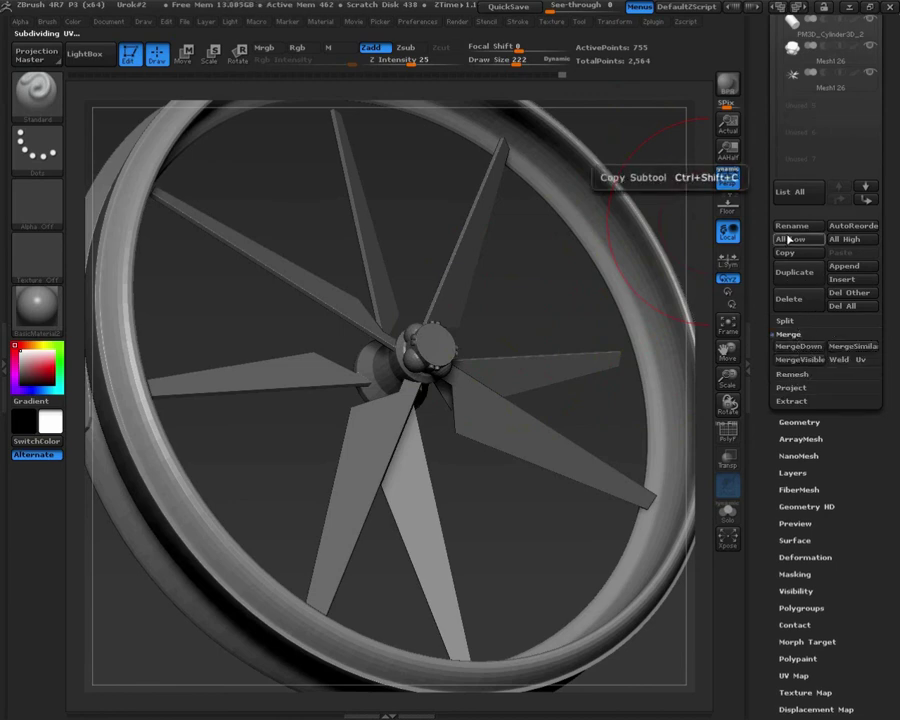
scroll(767, 199, "up", 3)
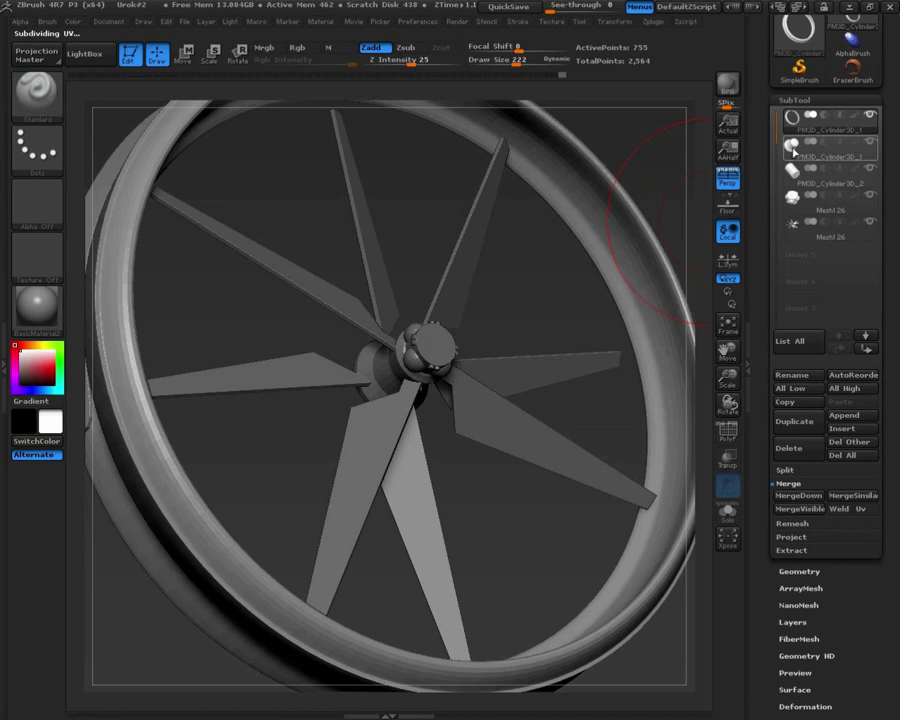
left_click(793, 151)
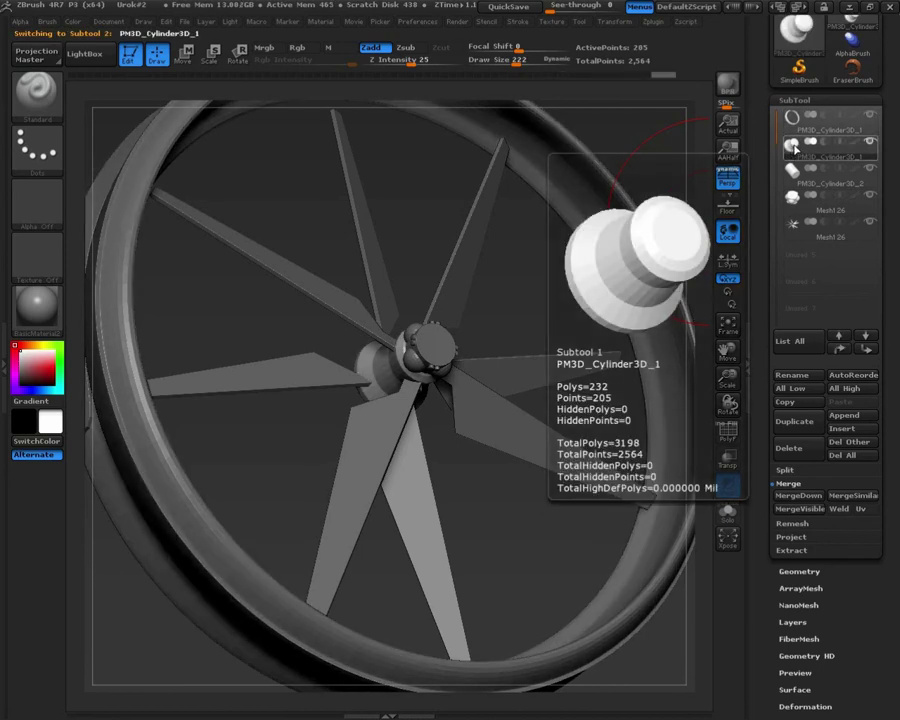
left_click(795, 497)
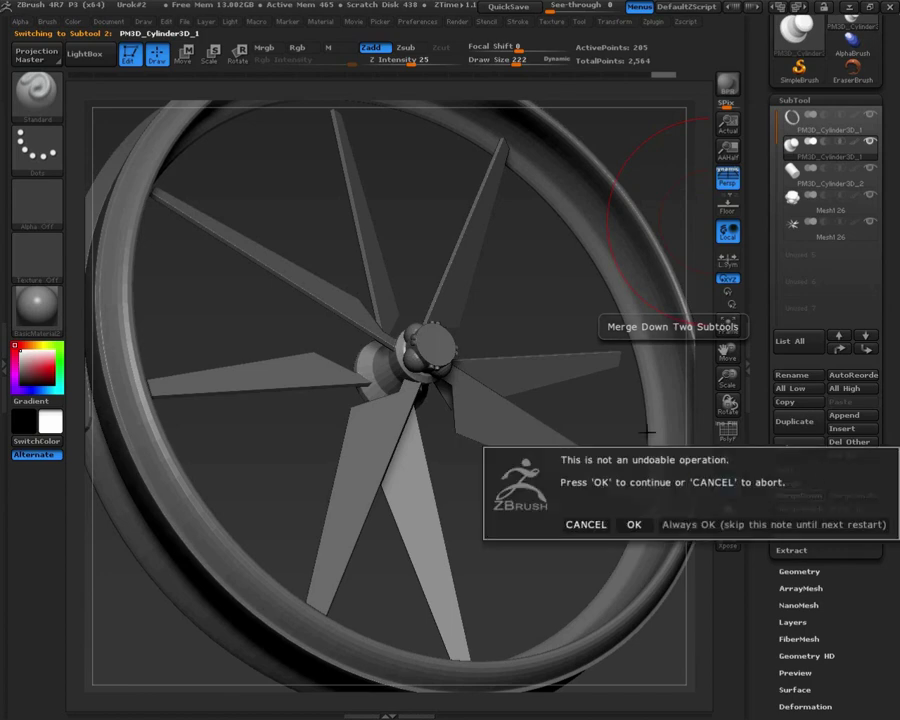
left_click(584, 524)
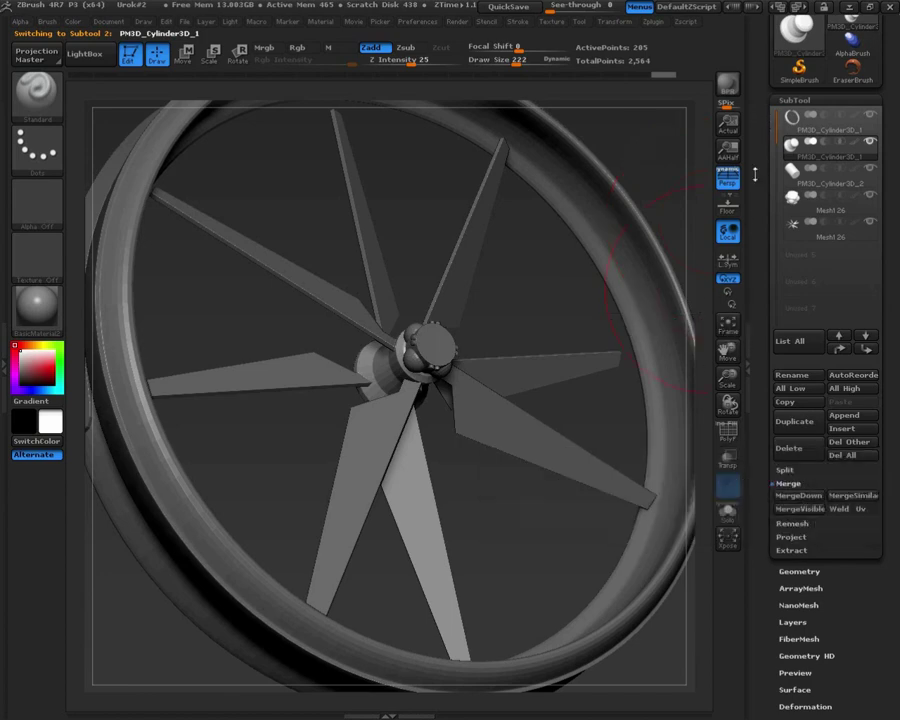
left_click(786, 497)
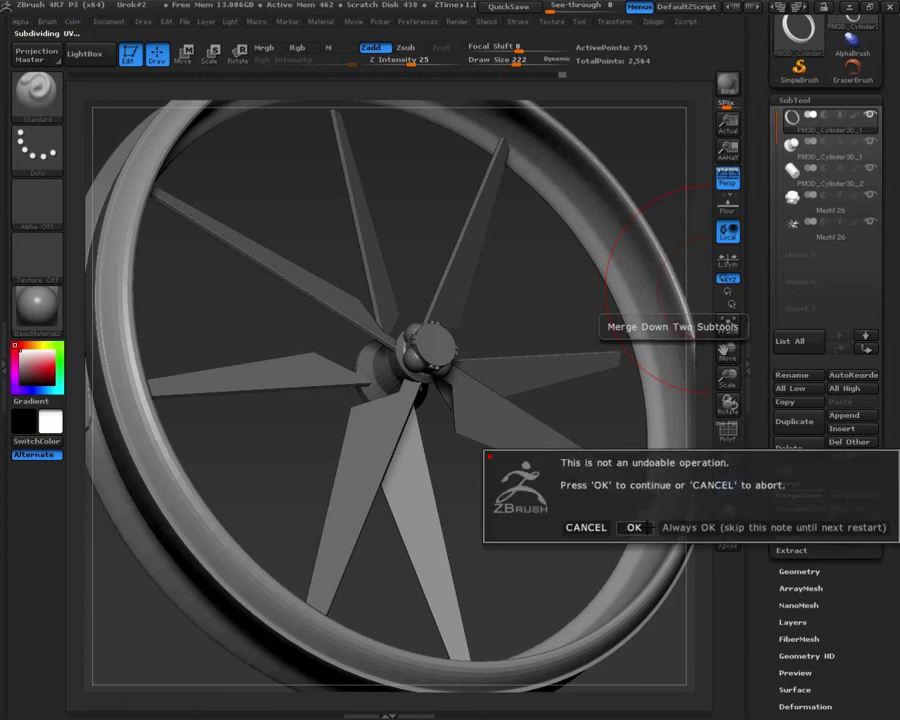
left_click(636, 527)
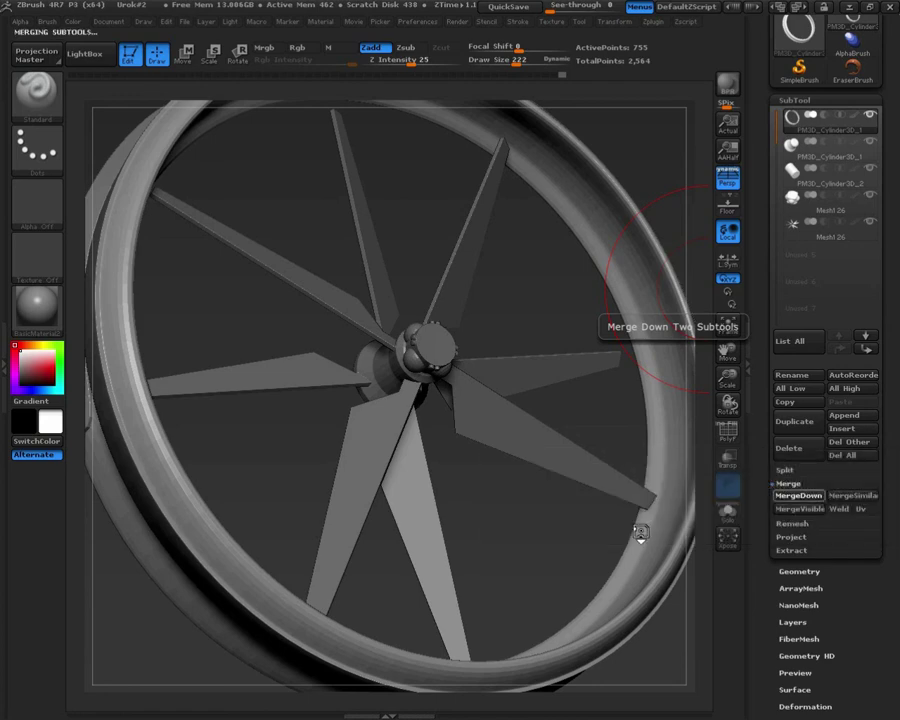
mouse_move(512, 372)
left_mouse_down()
mouse_move(497, 297)
mouse_move(524, 289)
left_mouse_up()
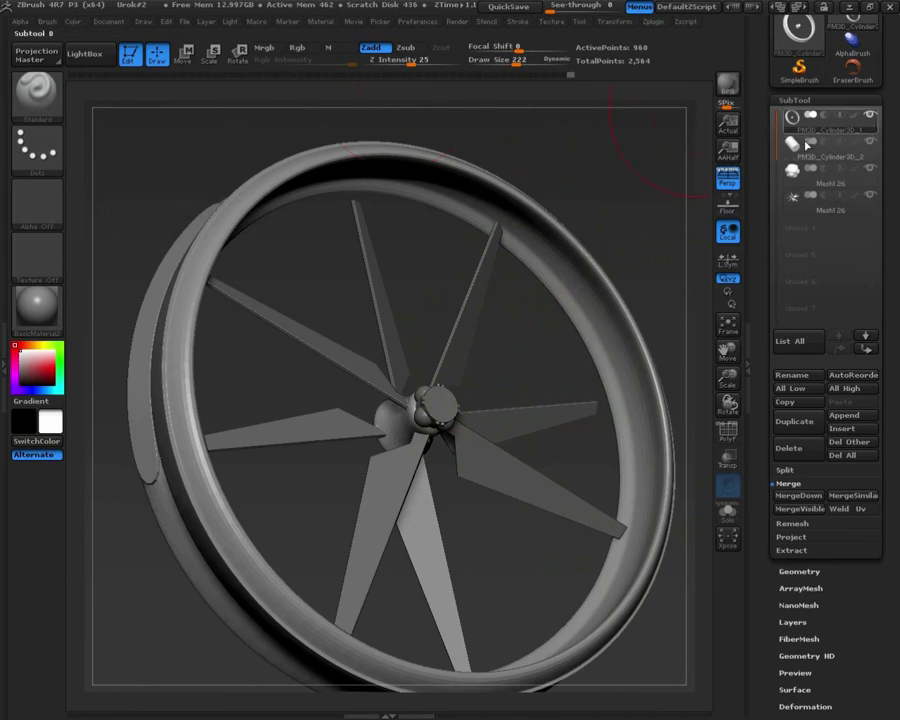
mouse_move(492, 361)
left_mouse_down()
mouse_move(514, 360)
mouse_move(536, 294)
mouse_move(547, 335)
left_mouse_up()
key("f")
mouse_move(560, 380)
left_mouse_down()
mouse_move(528, 314)
mouse_move(505, 322)
mouse_move(518, 291)
mouse_move(518, 321)
mouse_move(536, 281)
mouse_move(528, 276)
mouse_move(562, 94)
left_mouse_up()
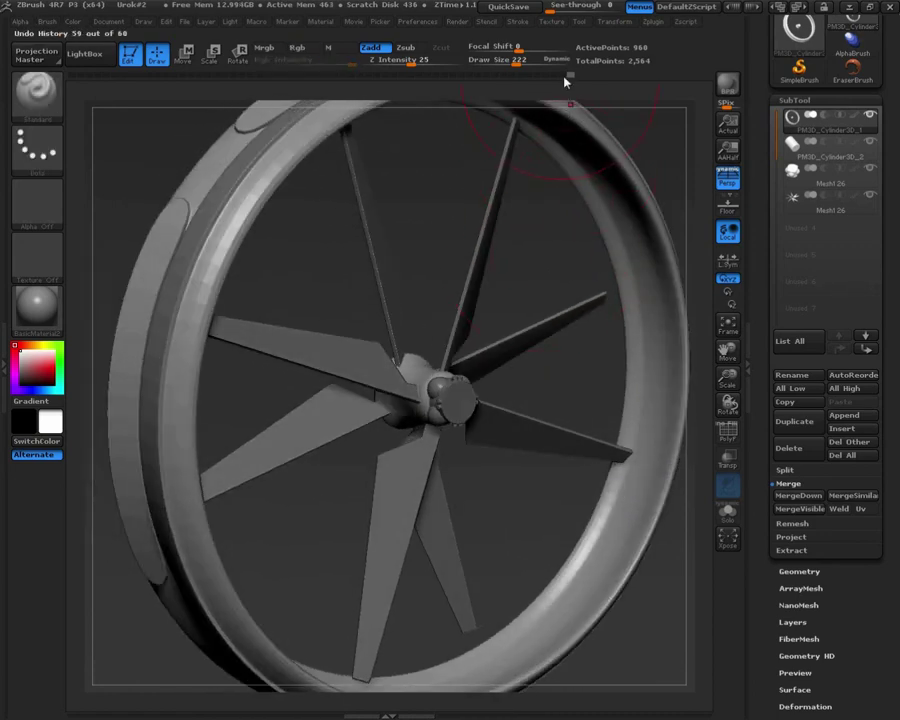
mouse_move(566, 78)
left_mouse_down()
mouse_move(558, 80)
mouse_move(580, 80)
left_mouse_up()
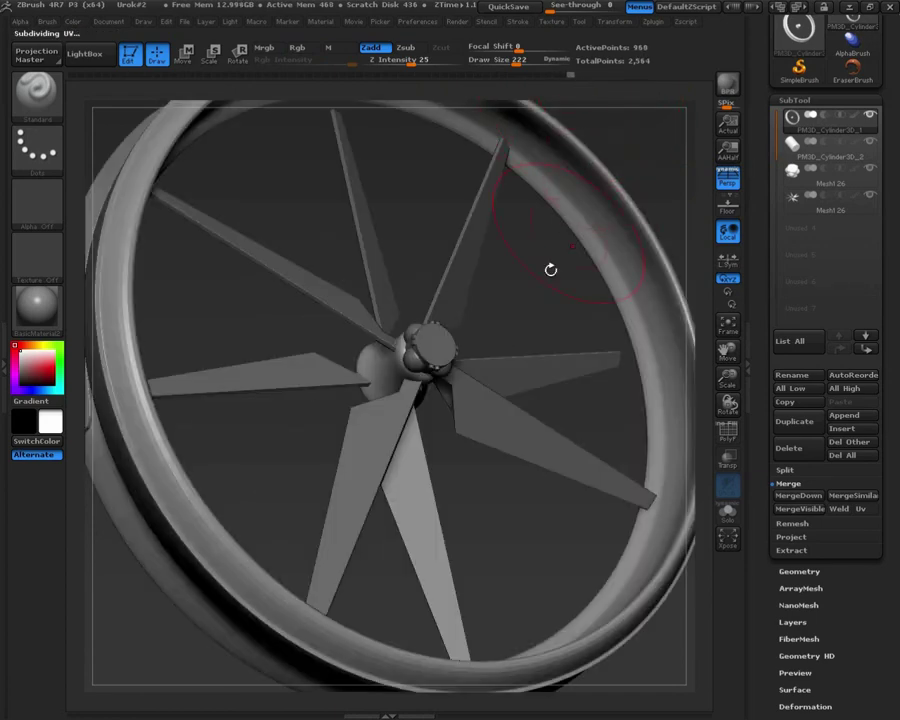
left_click_drag(534, 331, 542, 199)
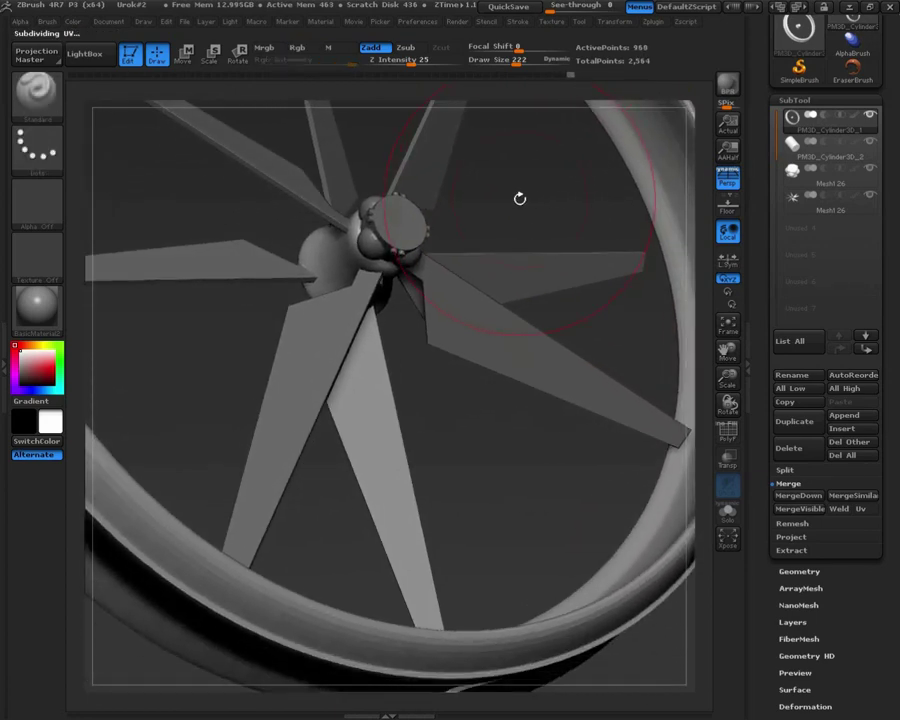